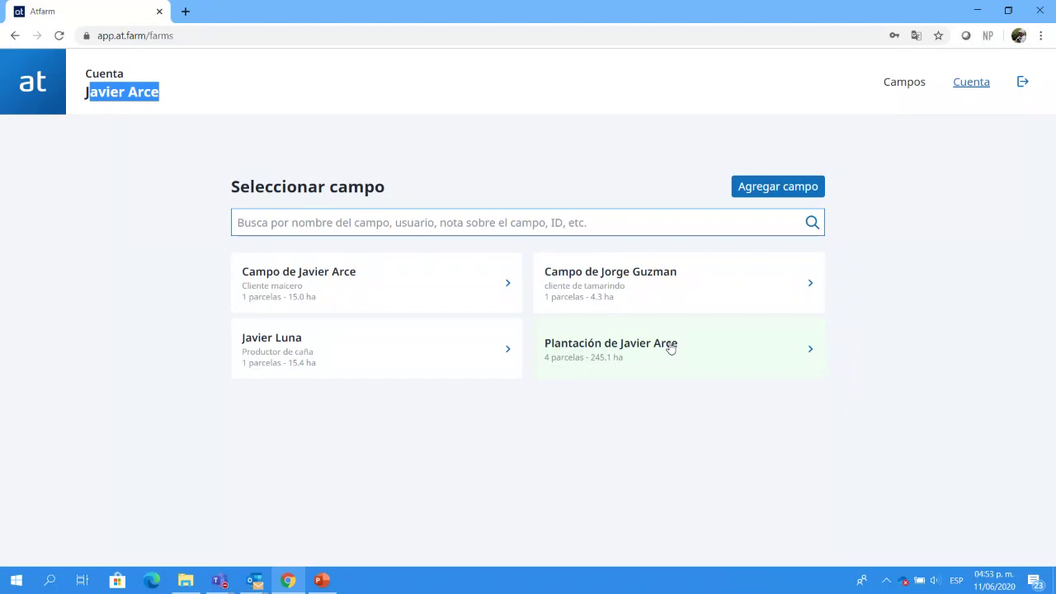
click(671, 347)
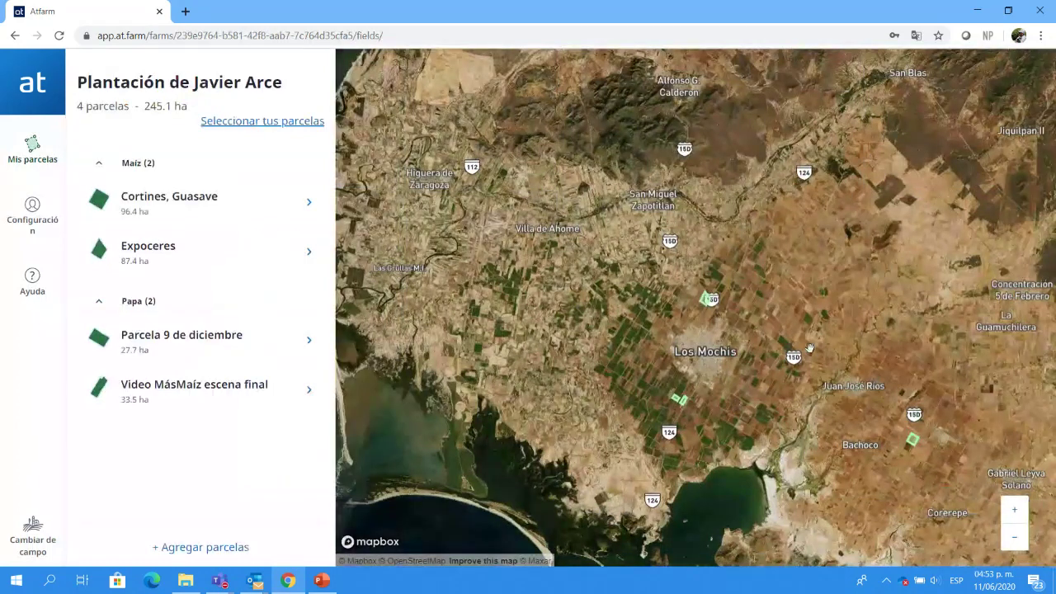
click(155, 207)
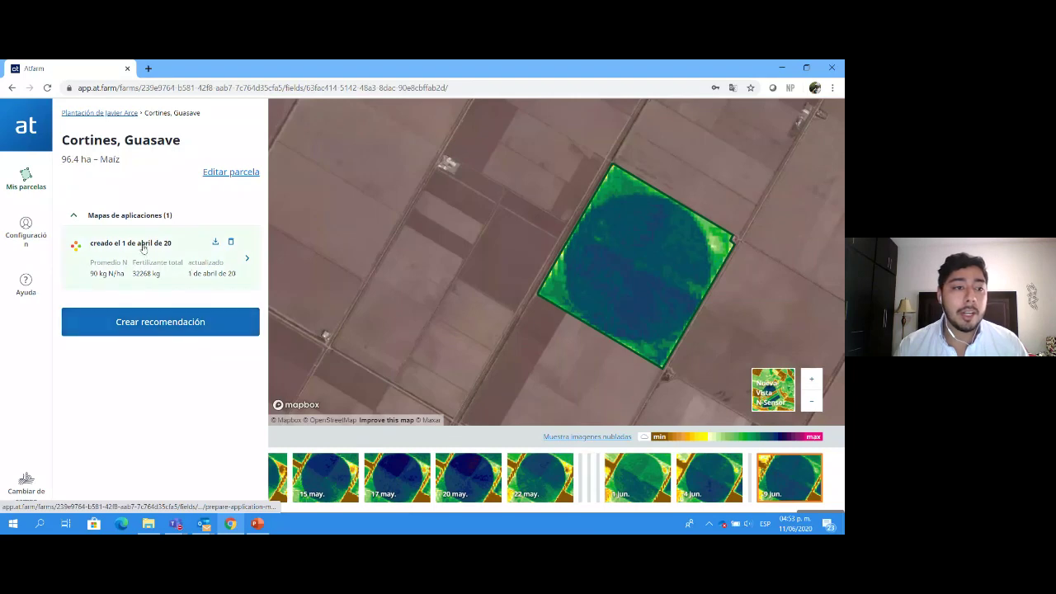
click(23, 493)
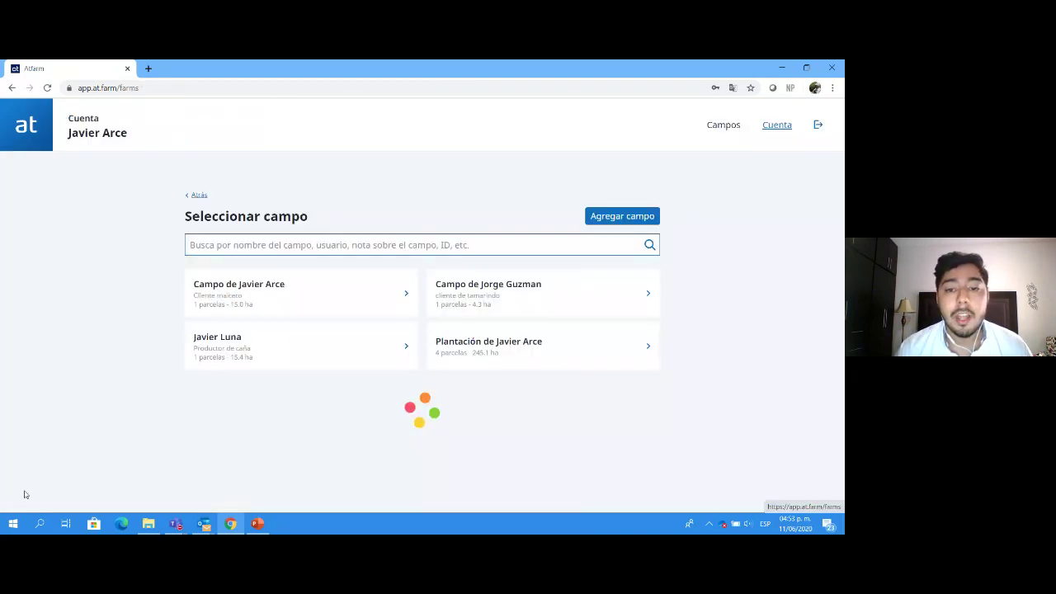
- Add a new farm named 'Los Mochis - Growland'
click(596, 218)
click(355, 288)
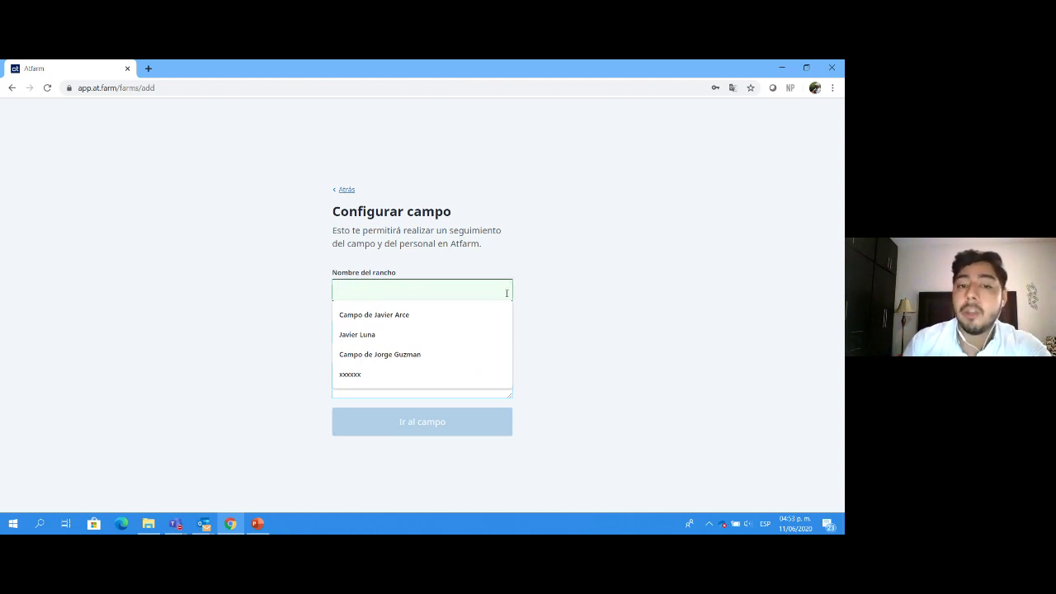
click(457, 290)
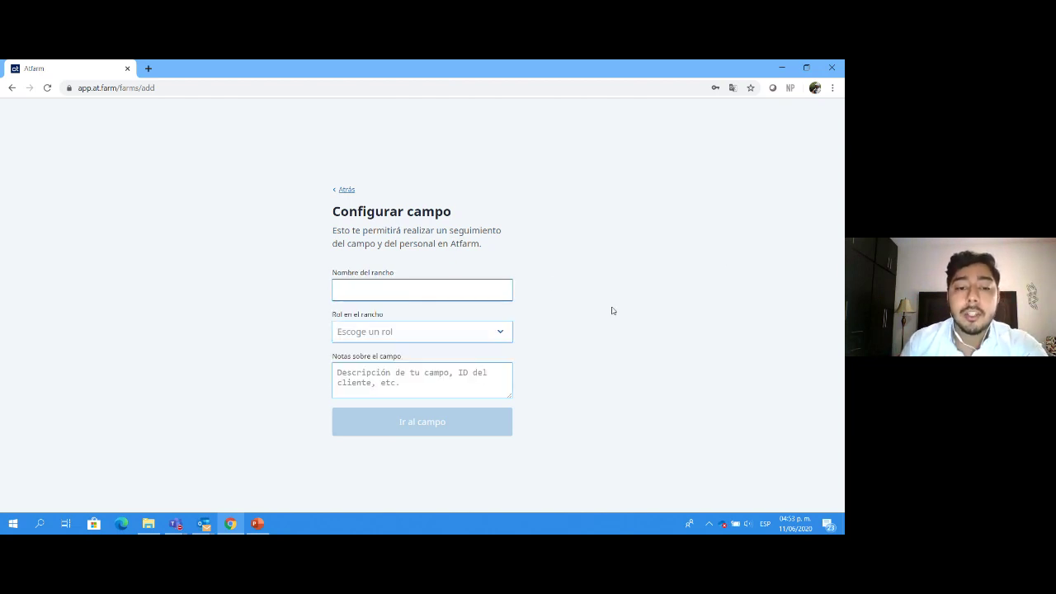
click(483, 286)
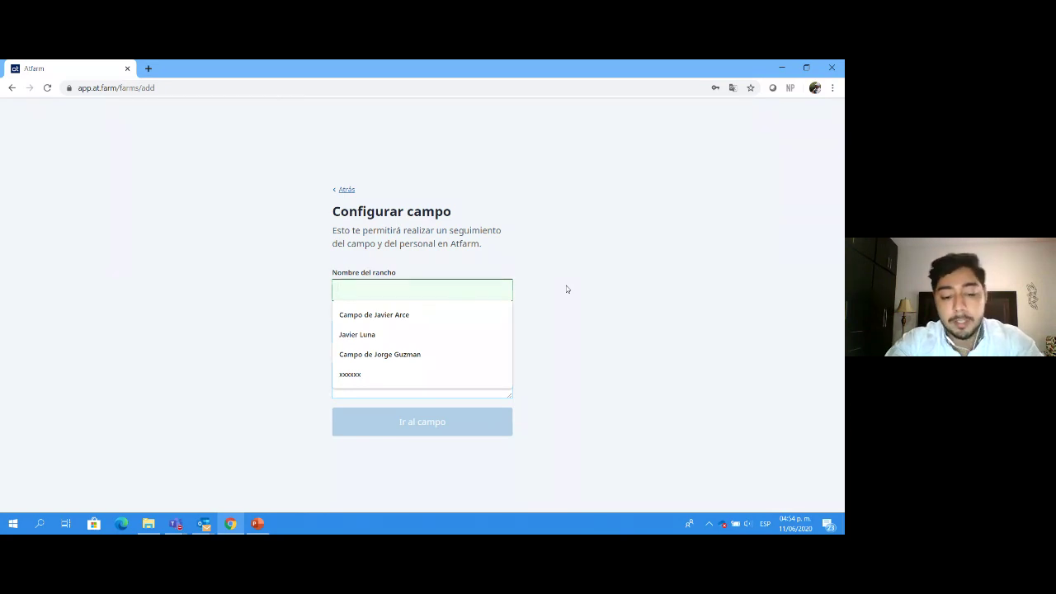
text(Los Mochi)
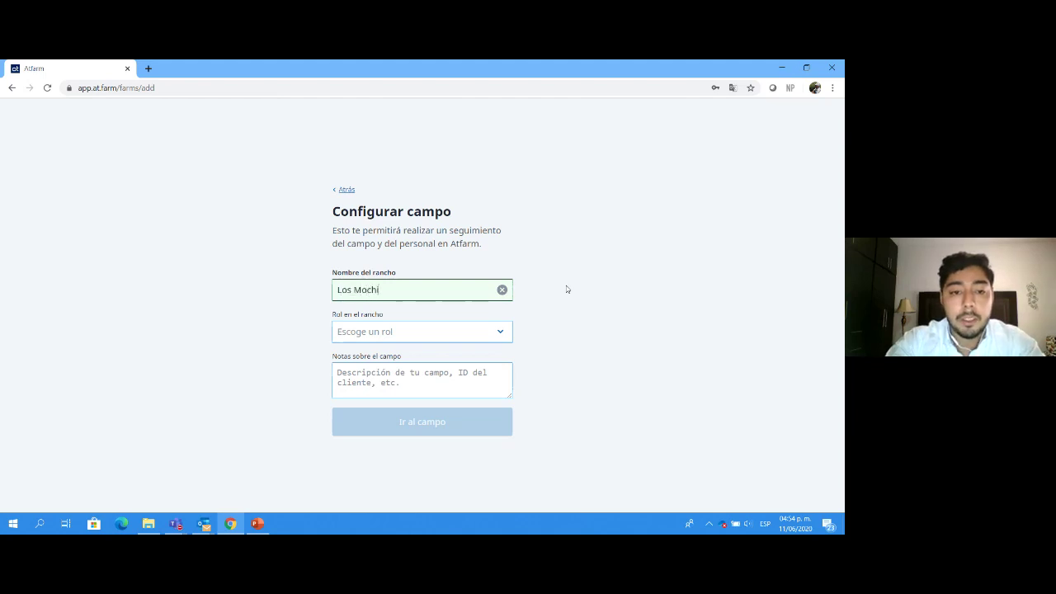
text(s,)
key(BackSpace)
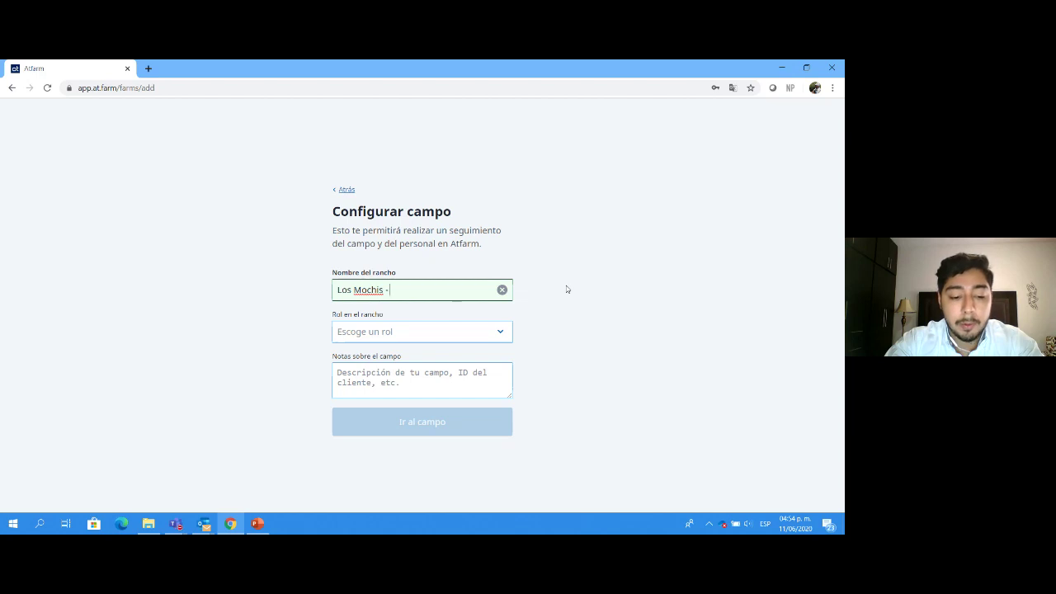
text(- Growe)
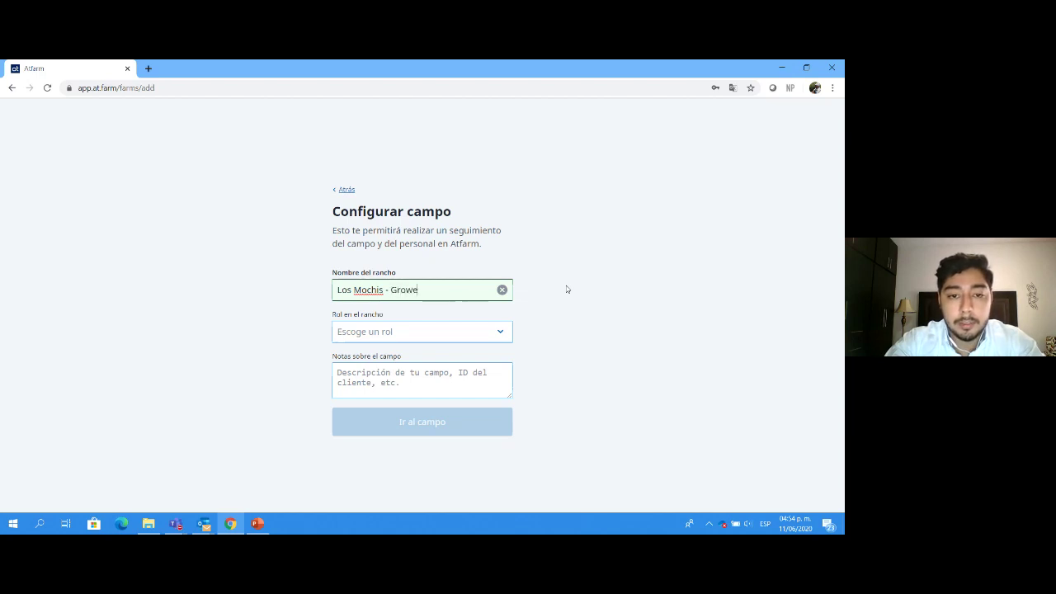
text(land)
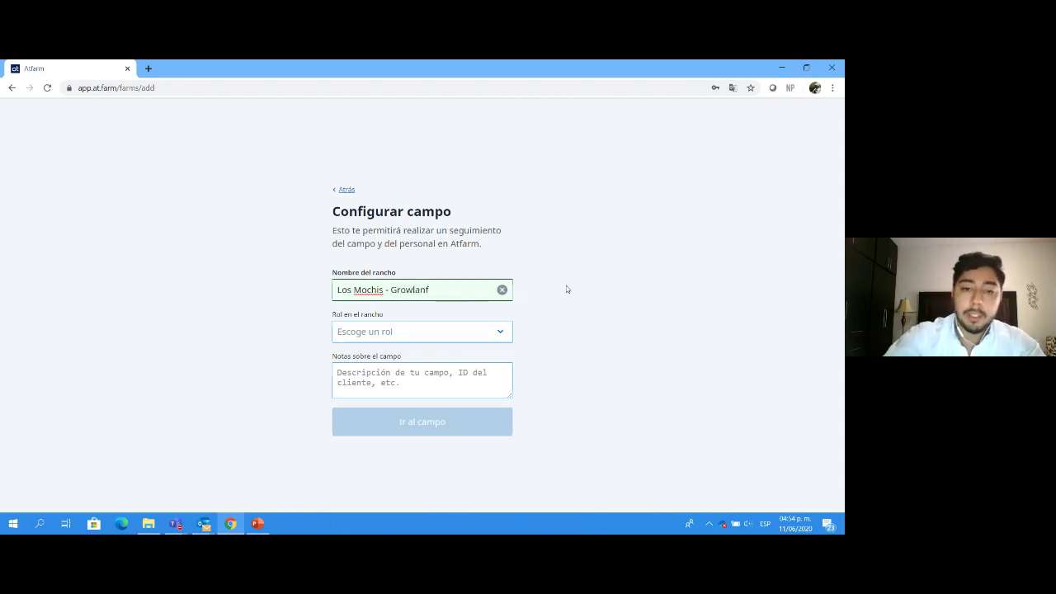
- Give the farm the Técnico/Asesor role and a note naming its technical advisor
click(466, 331)
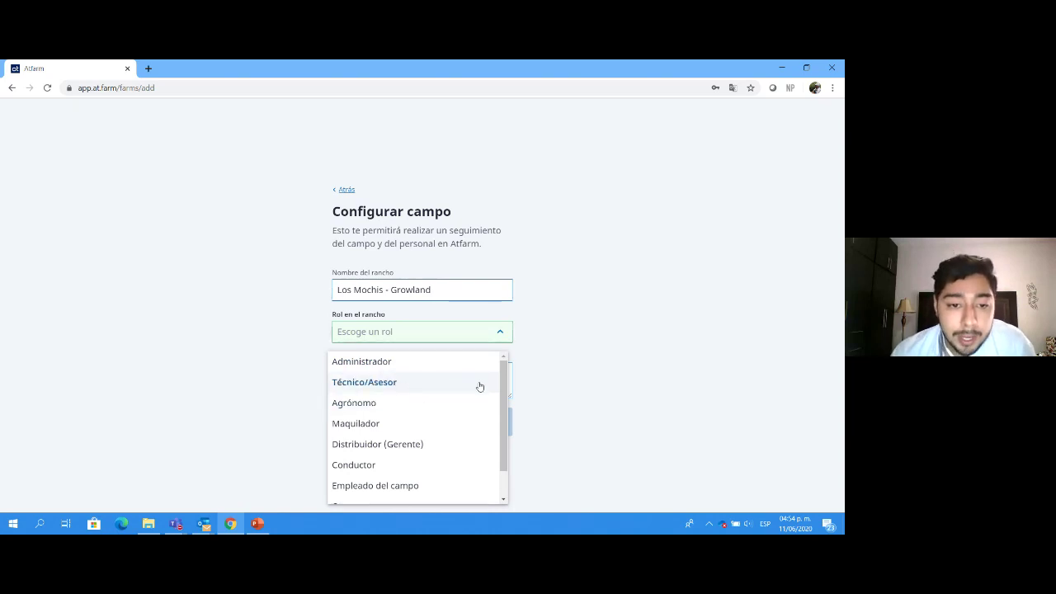
click(382, 387)
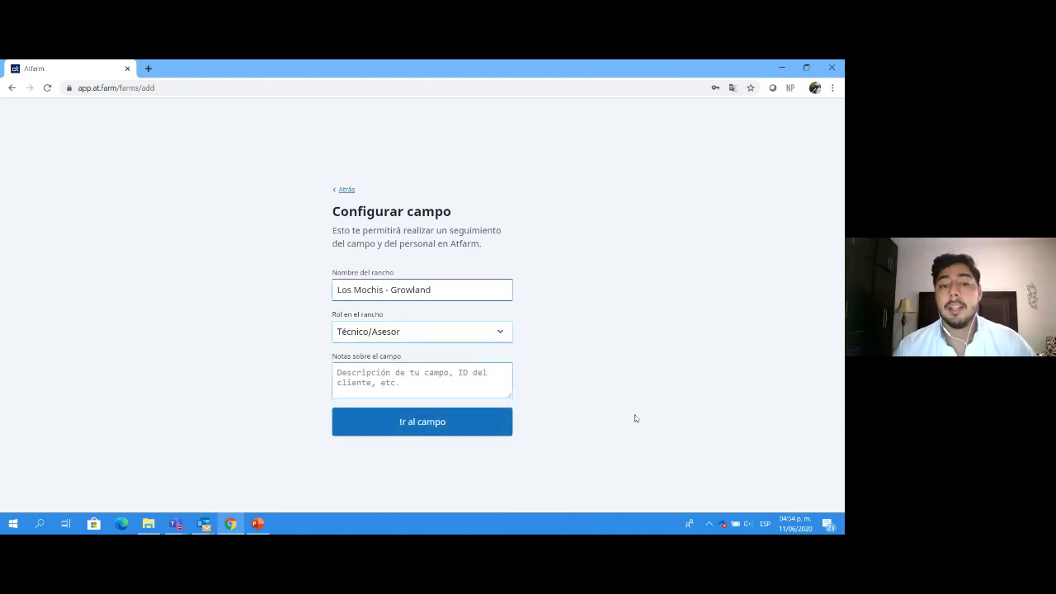
click(478, 380)
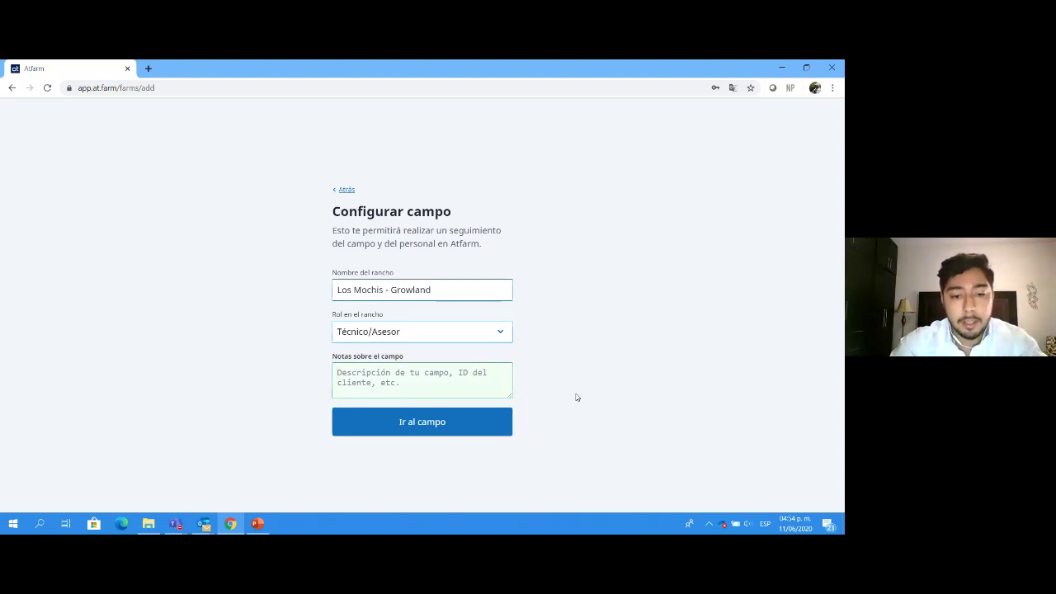
text(Asesor t)
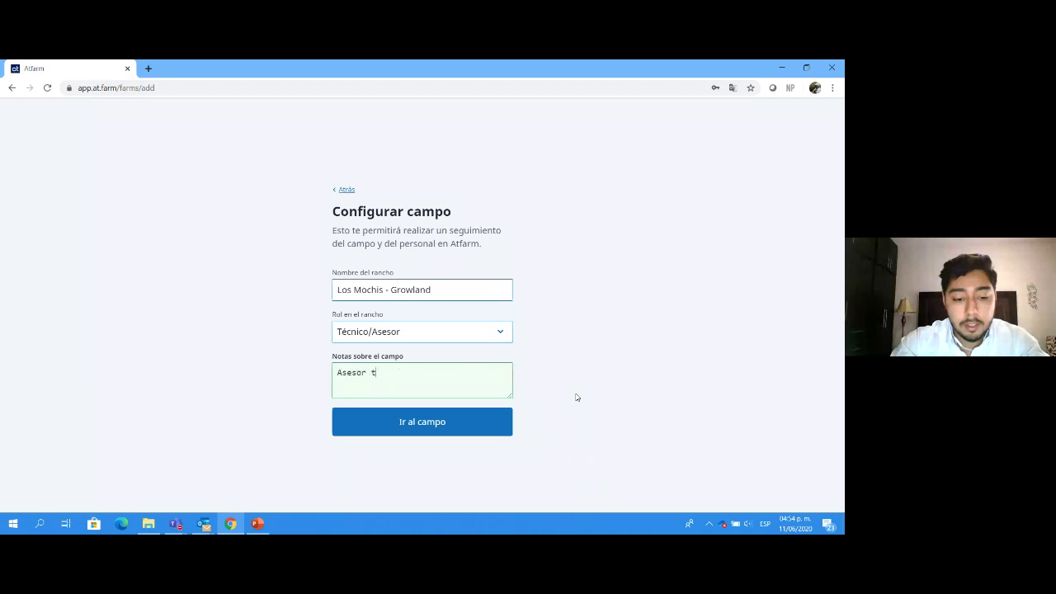
text(ecnico - Javie)
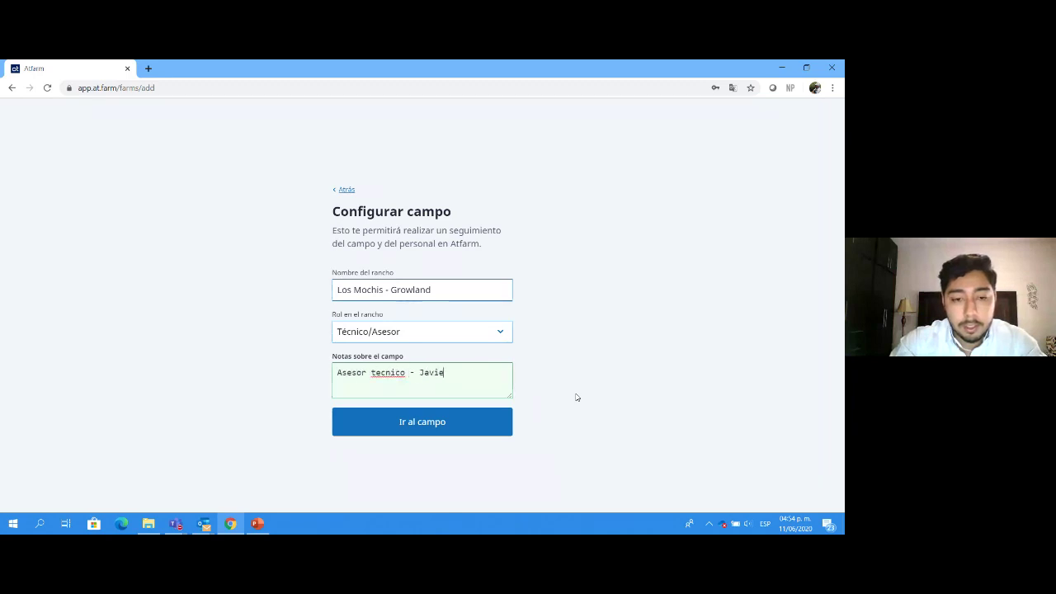
text(r)
key(Tab)
key(Return)
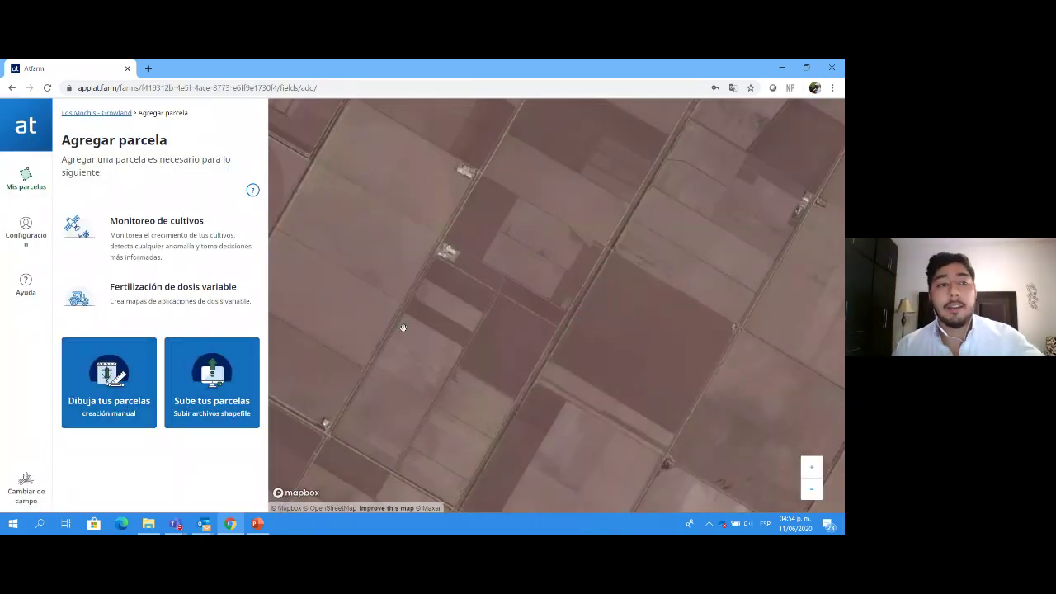
click(36, 238)
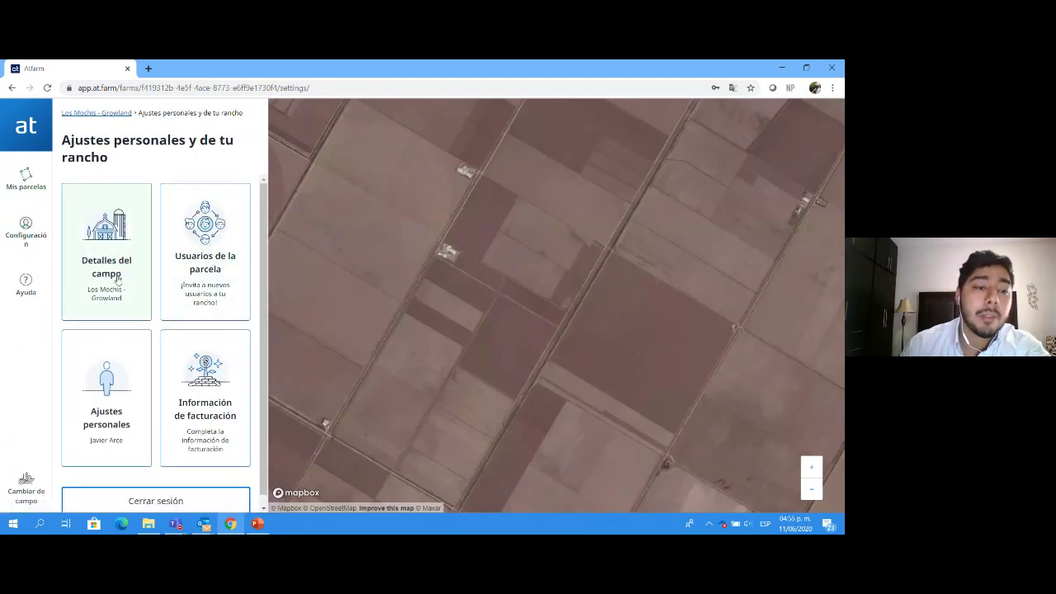
- Review Los Mochis - Growland's name, advisor note and empty producer details in Ajustes del rancho
click(118, 248)
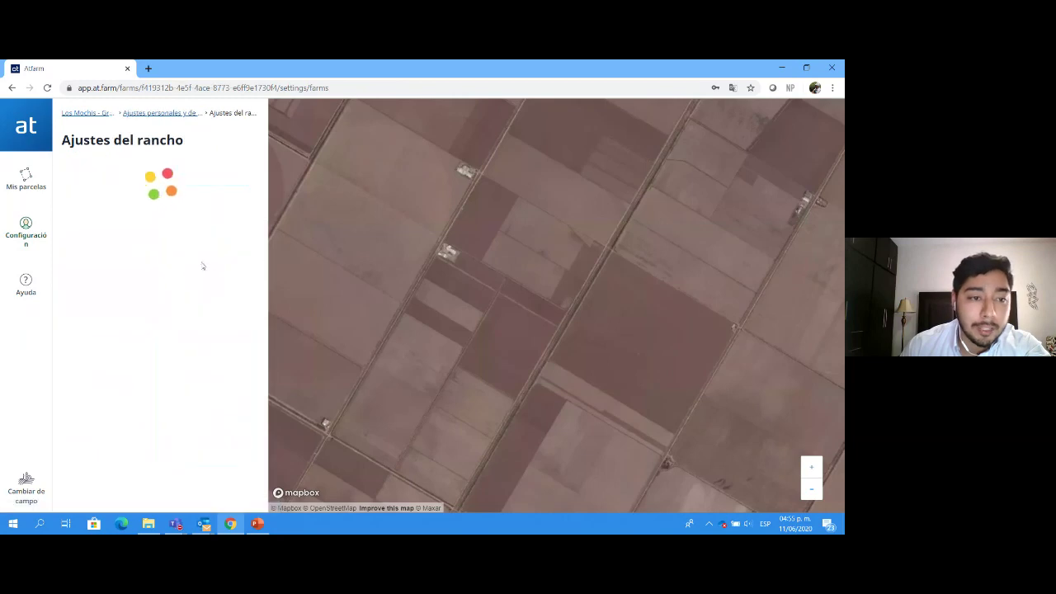
scroll(157, 297, down, 1)
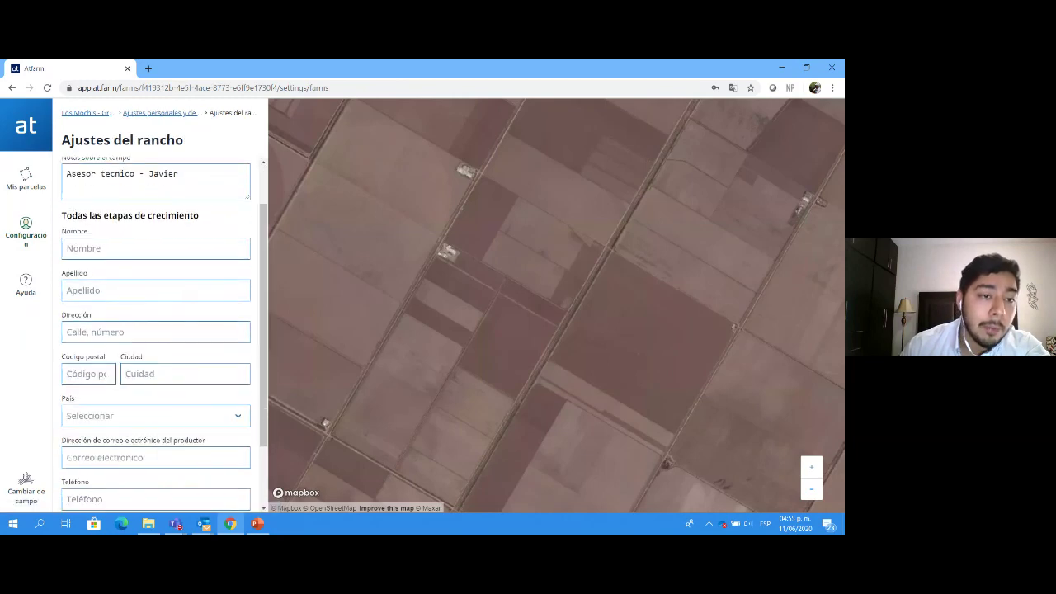
click(86, 241)
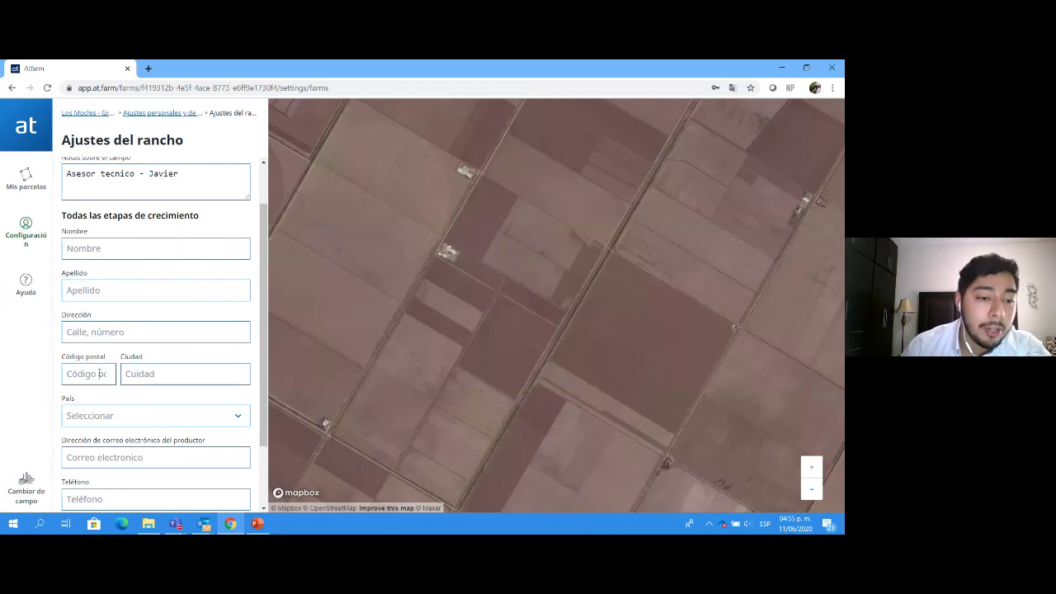
scroll(156, 373, down, 1)
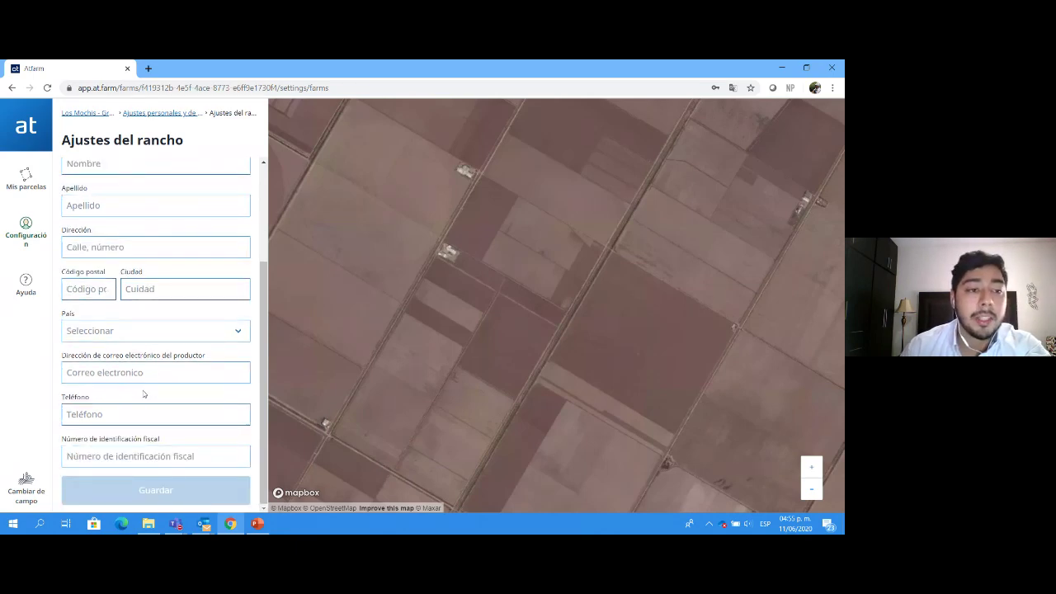
scroll(144, 387, up, 2)
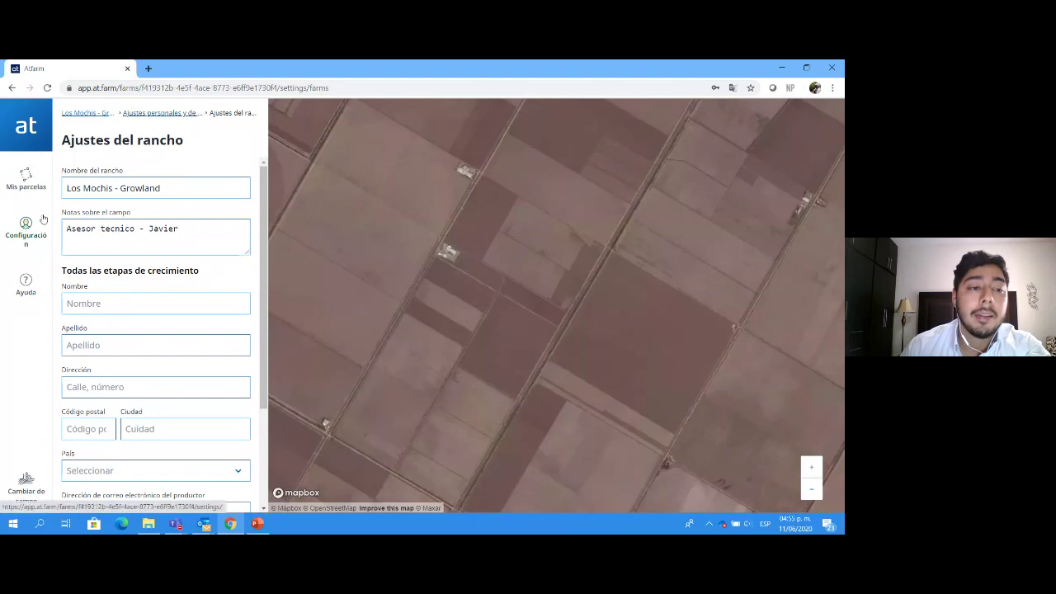
- Look at the farm's users, begin a new-user invitation, then abandon it for the users list
click(24, 233)
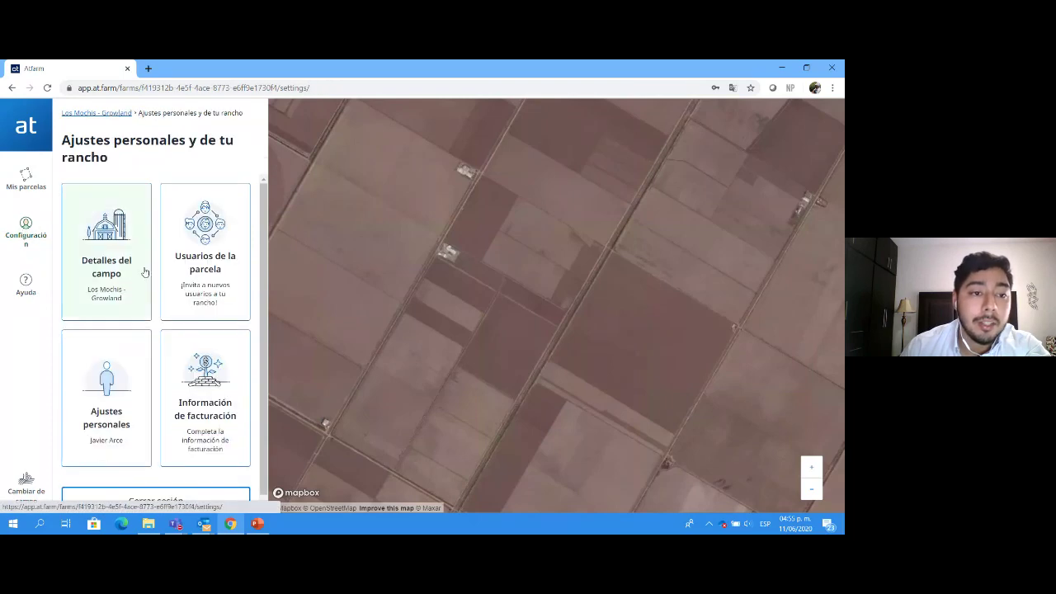
click(225, 280)
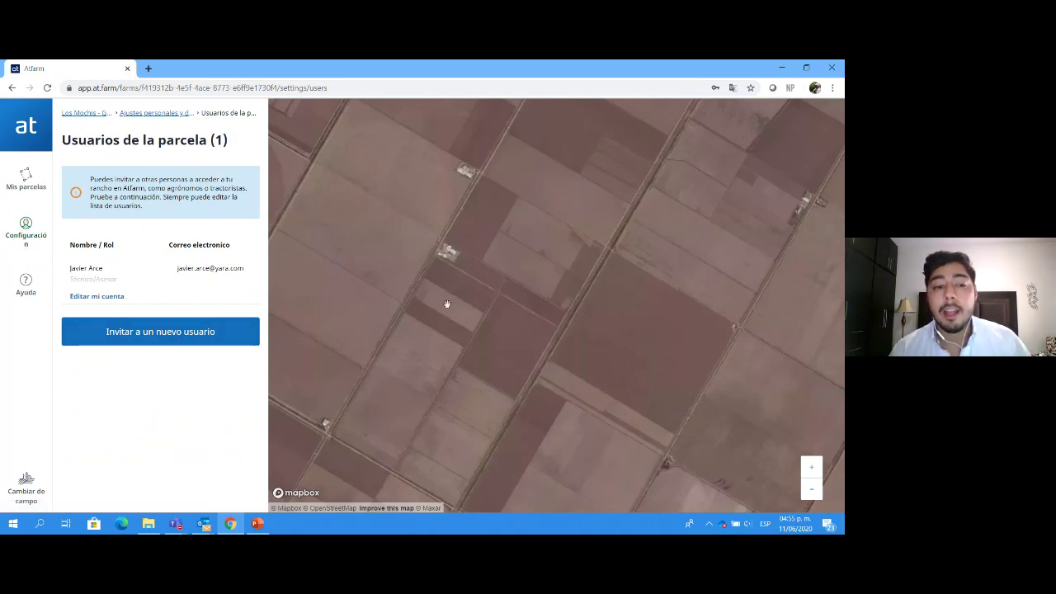
click(187, 338)
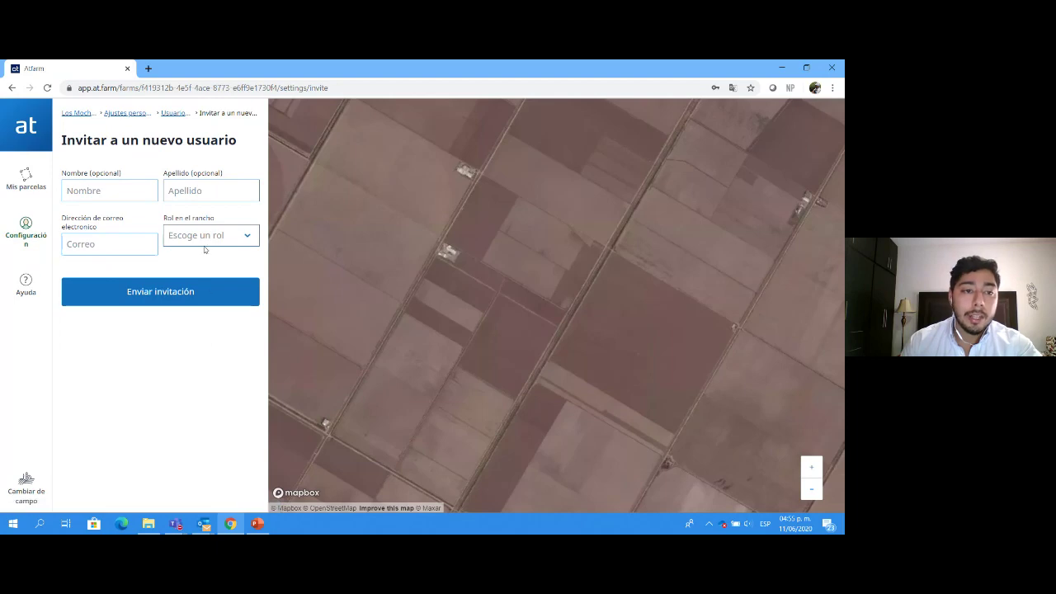
click(210, 237)
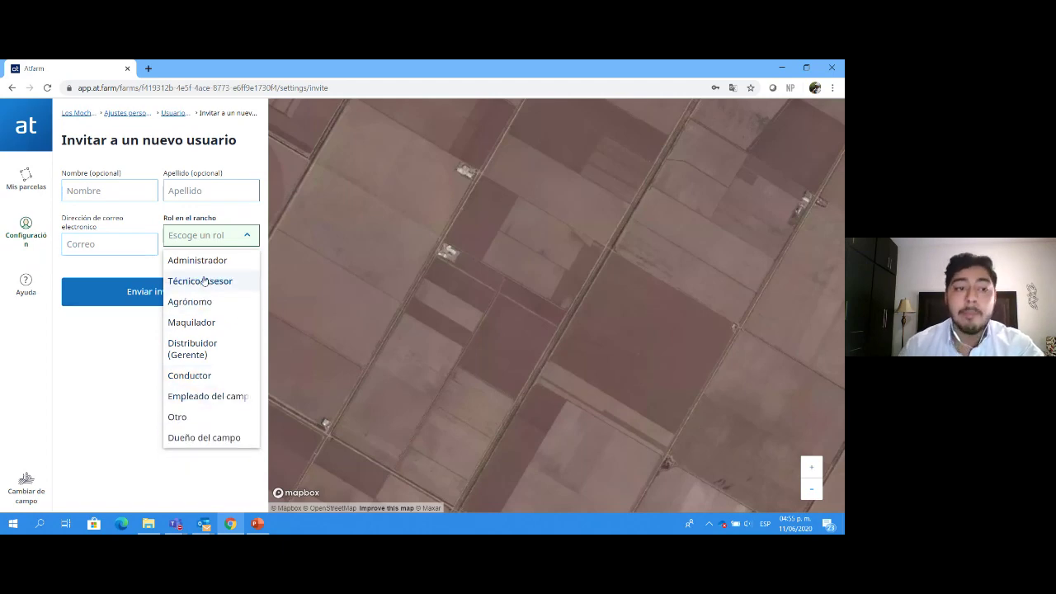
click(252, 237)
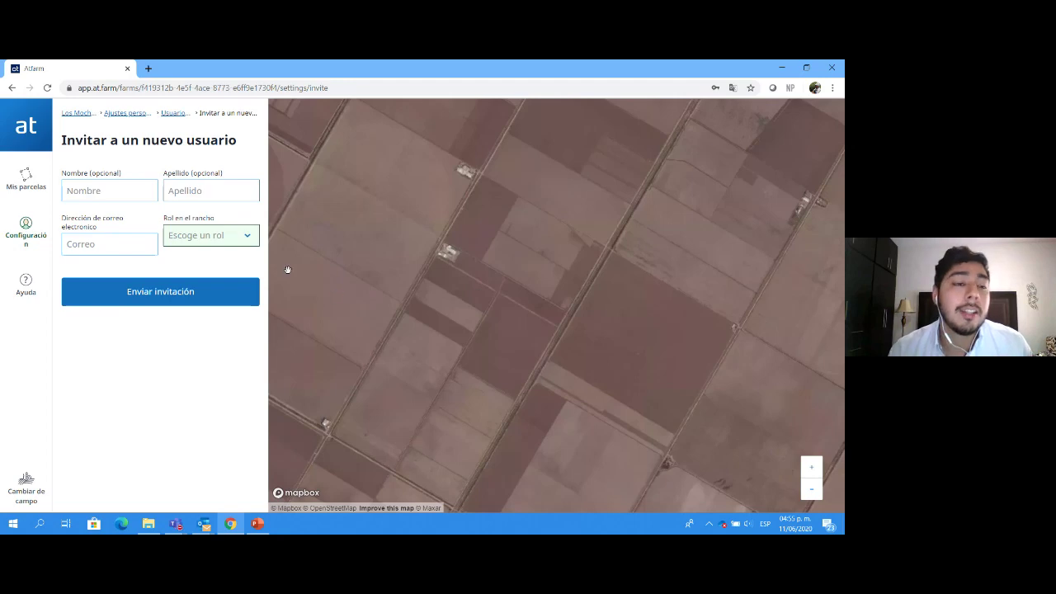
click(118, 245)
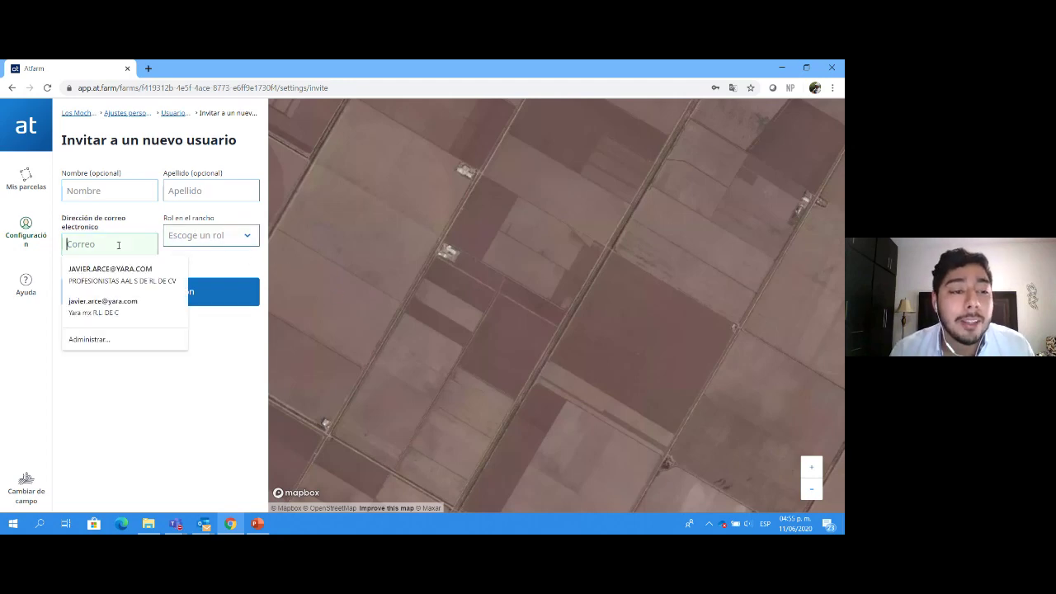
click(213, 255)
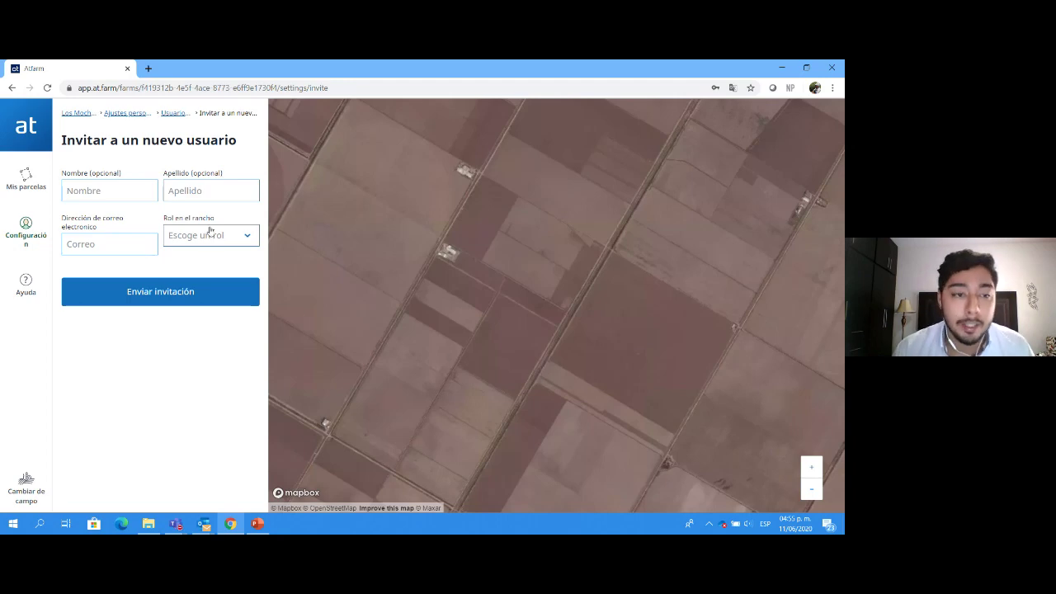
click(176, 113)
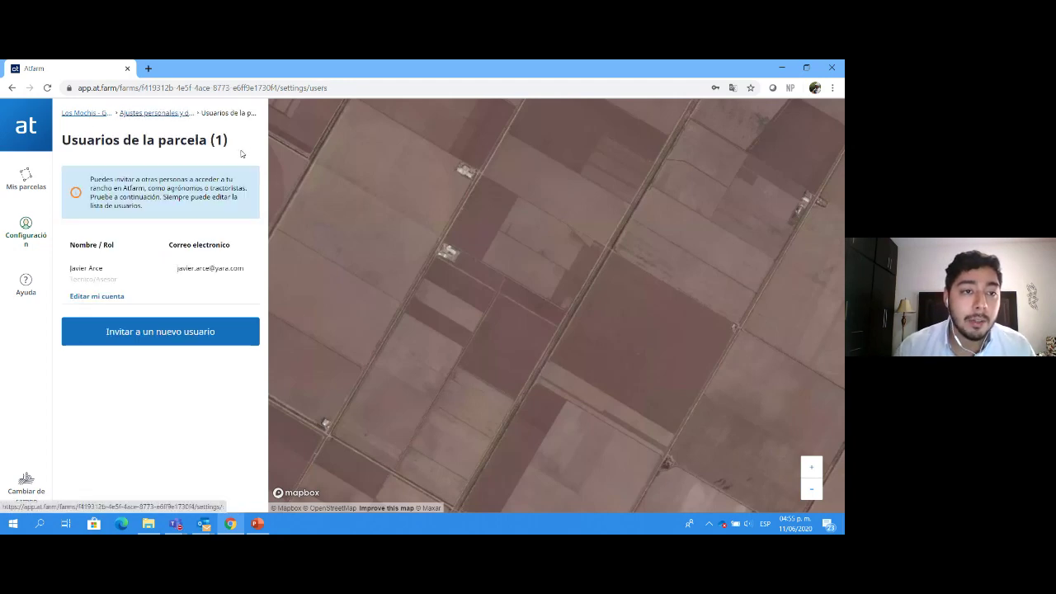
- Look over the billing information form, then start drawing a new parcel by hand under Mis parcelas
click(169, 114)
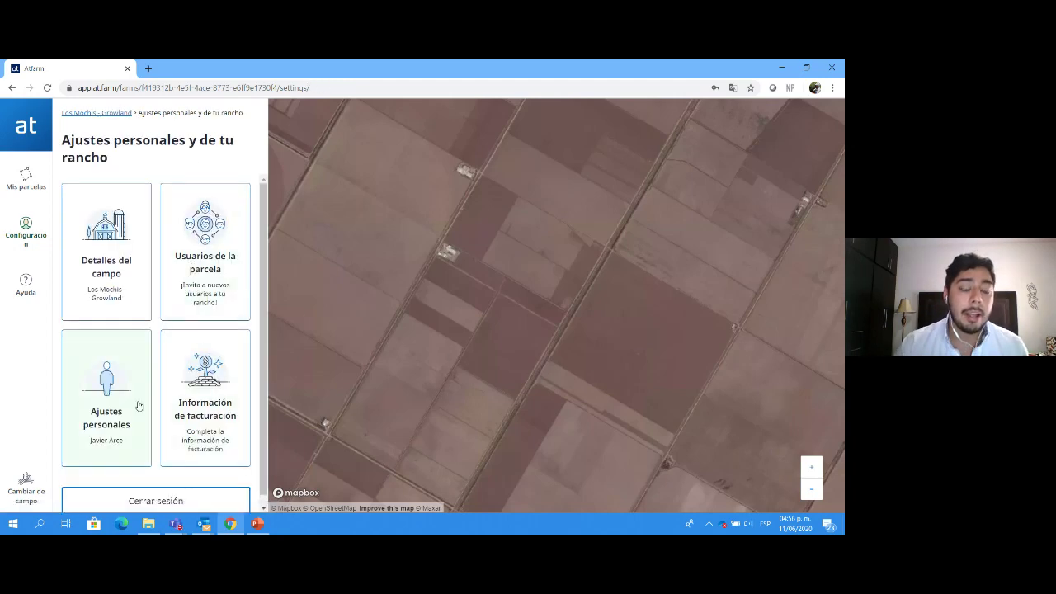
scroll(207, 394, down, 1)
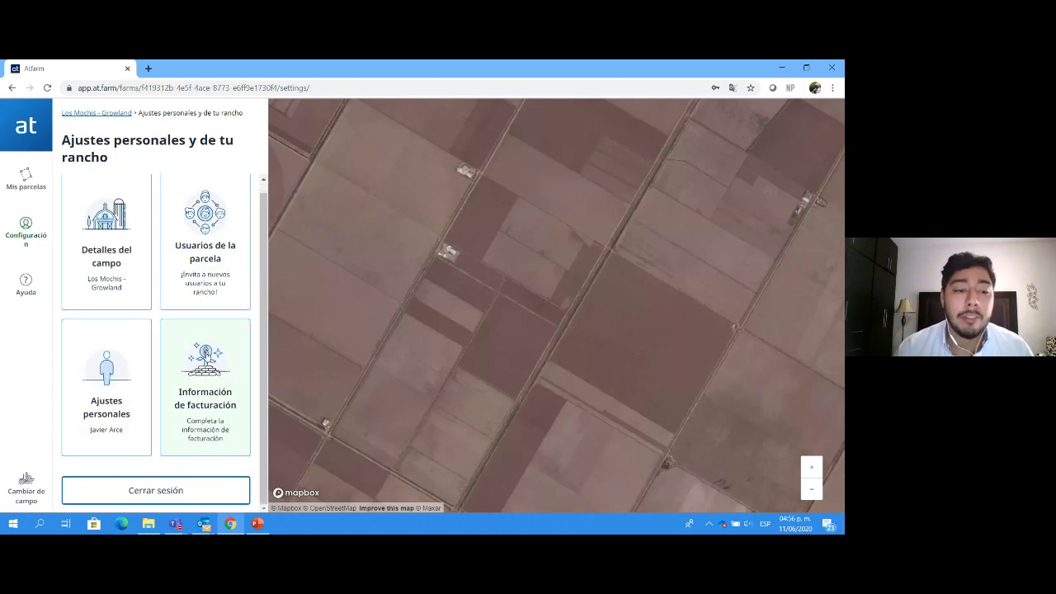
click(210, 413)
scroll(198, 330, down, 1)
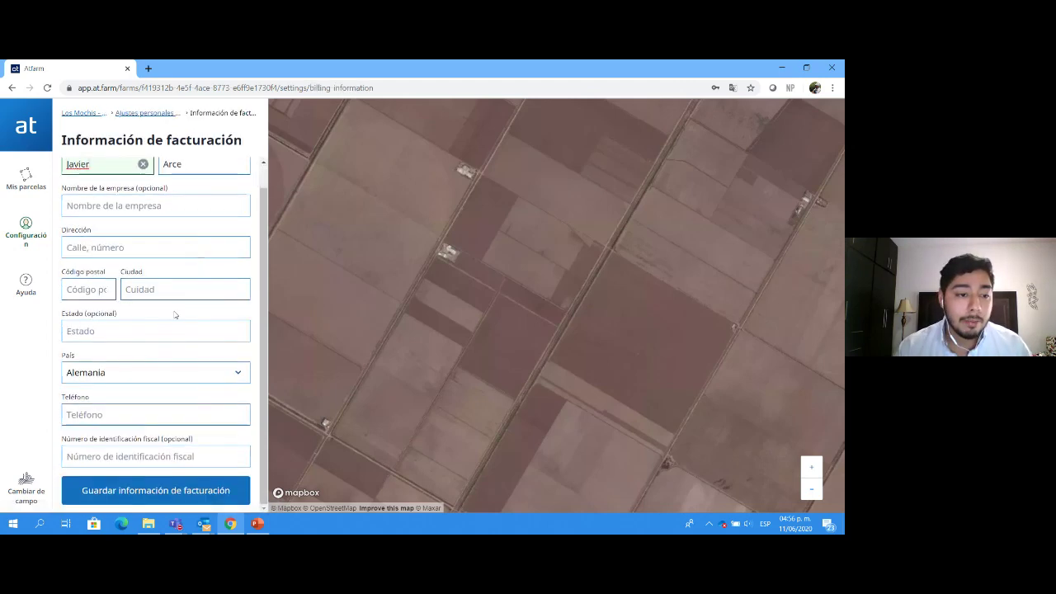
click(146, 113)
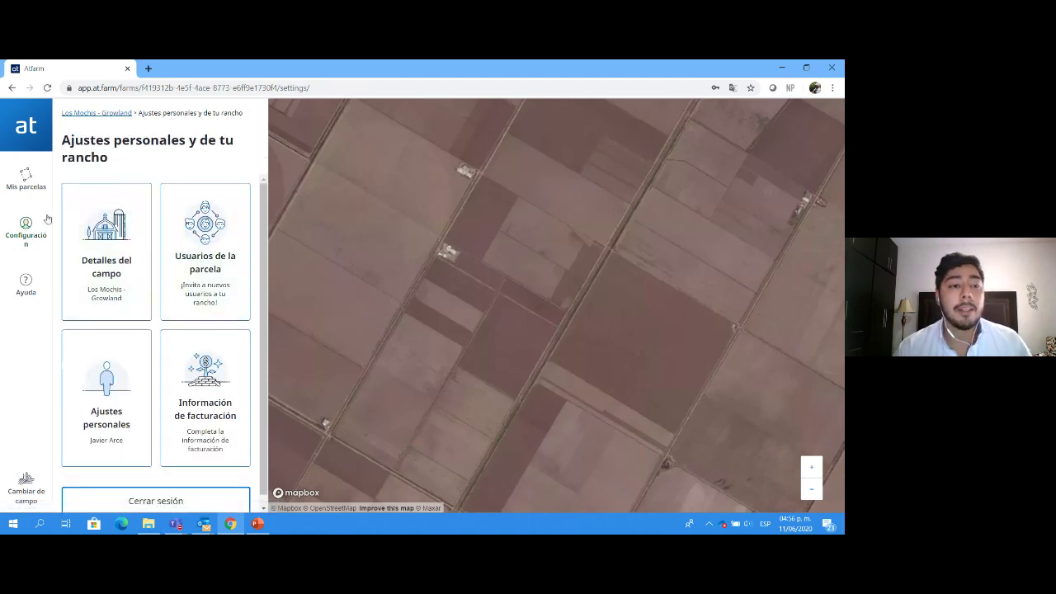
click(26, 180)
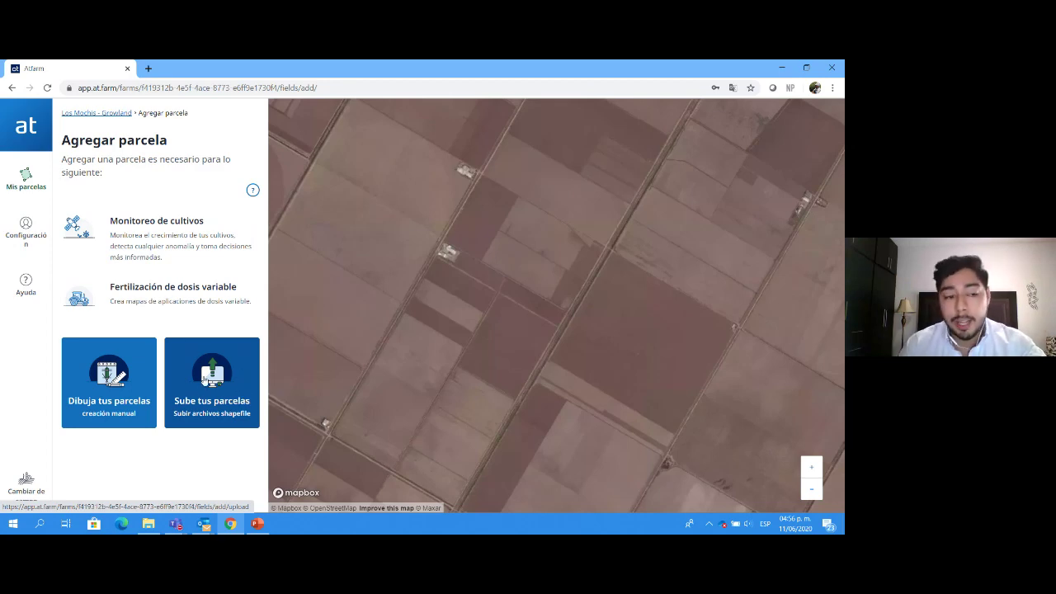
click(135, 388)
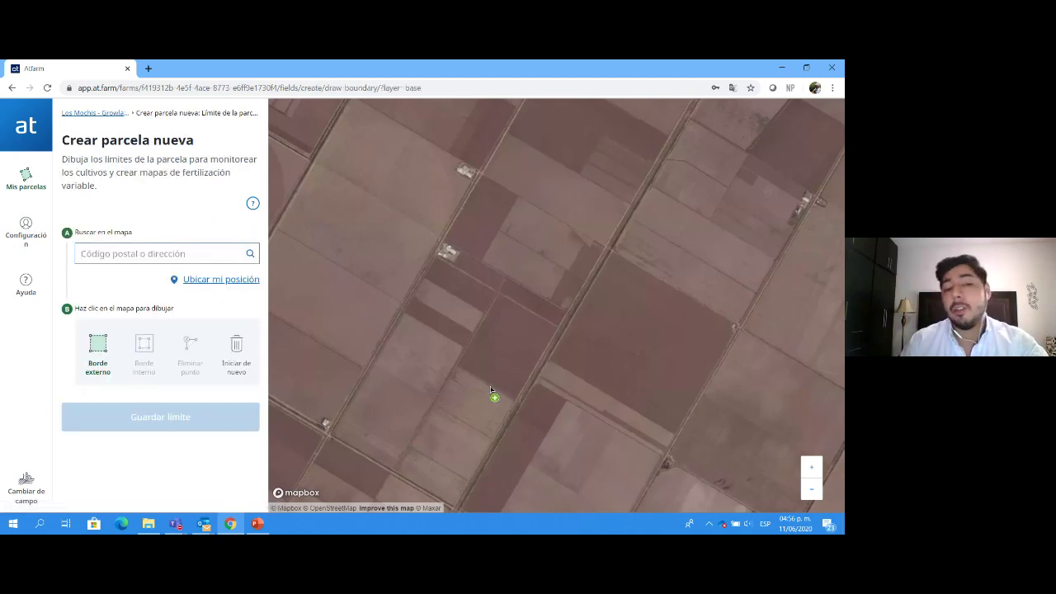
- Outline the field beside the buildings as a closed four-corner boundary
drag(384, 324, 512, 372)
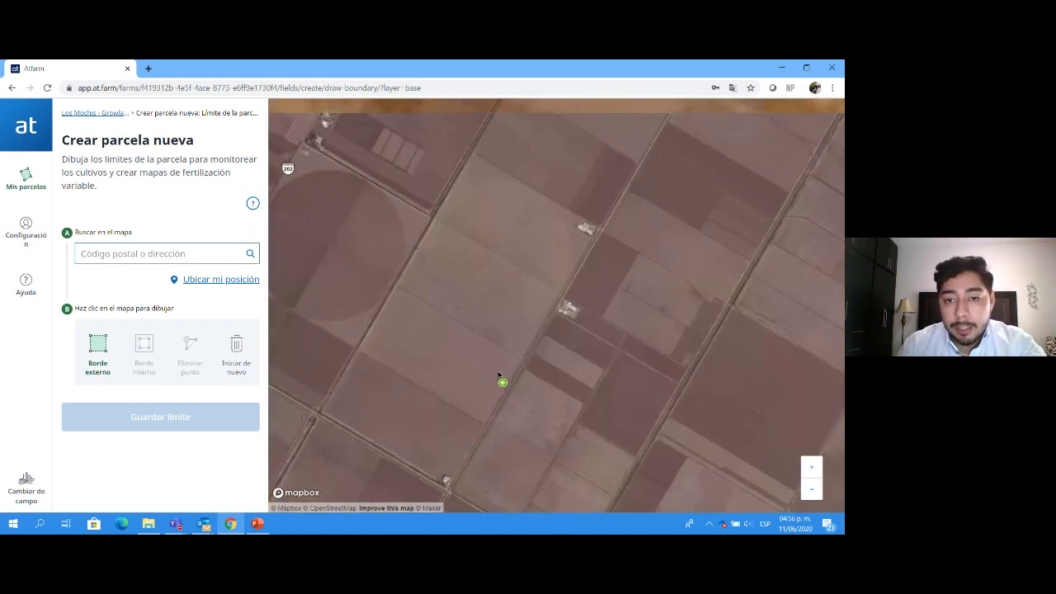
scroll(512, 305, up, 2)
drag(516, 290, 454, 351)
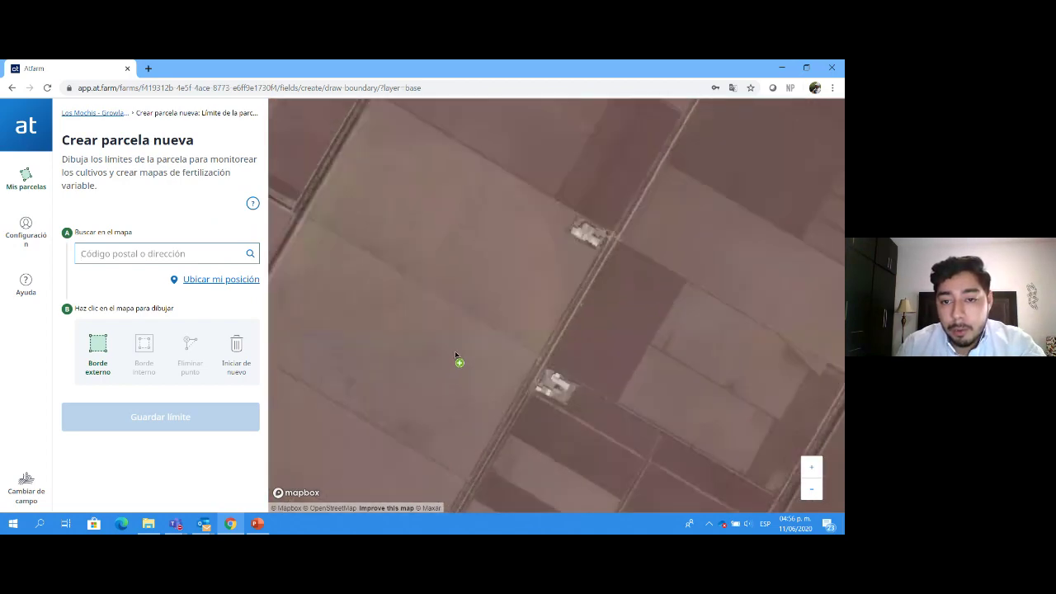
click(528, 372)
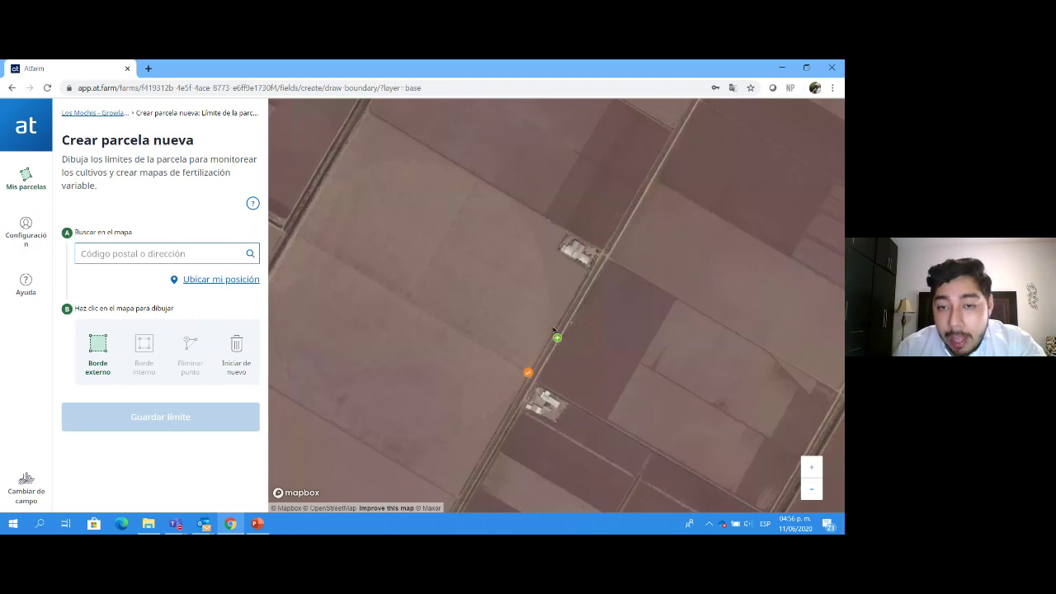
click(599, 252)
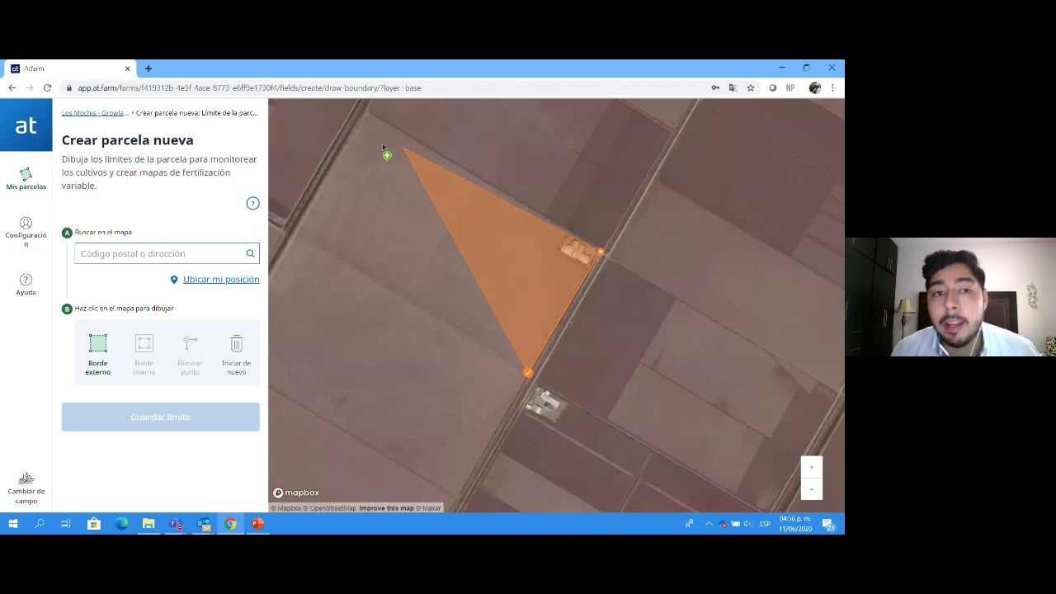
click(367, 112)
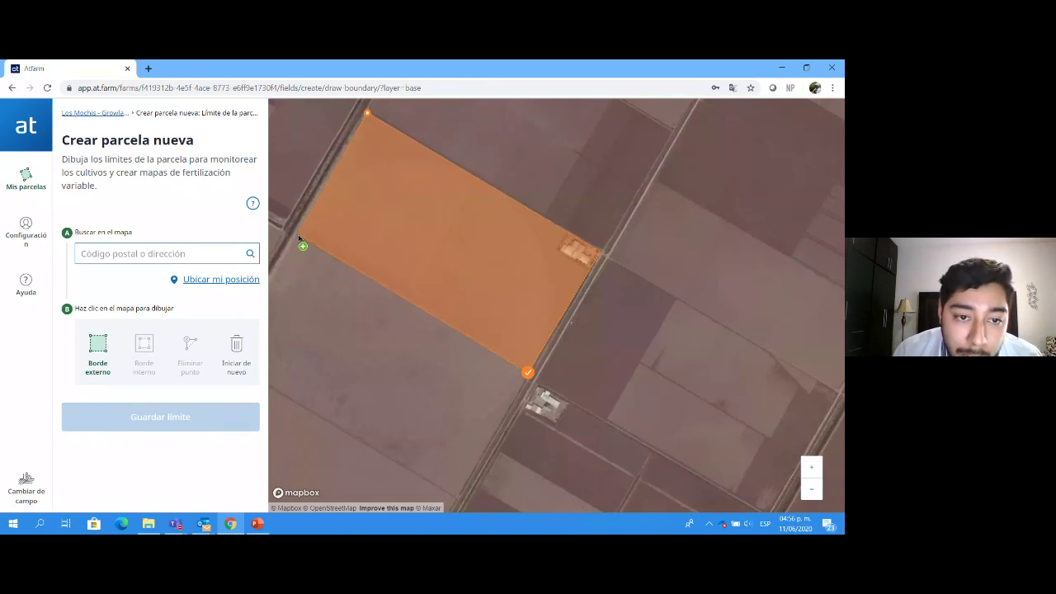
click(297, 236)
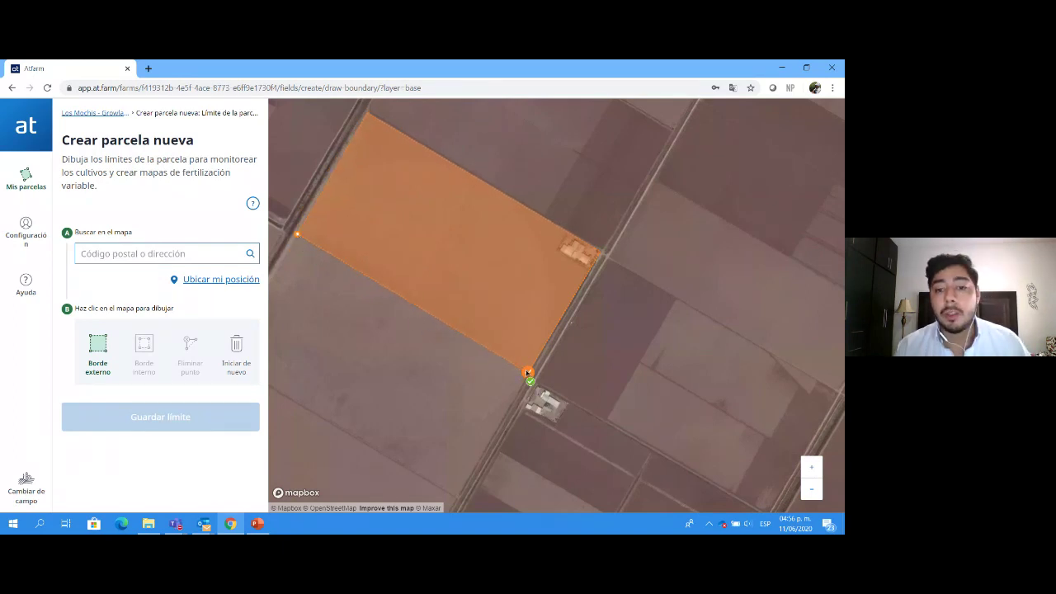
click(527, 375)
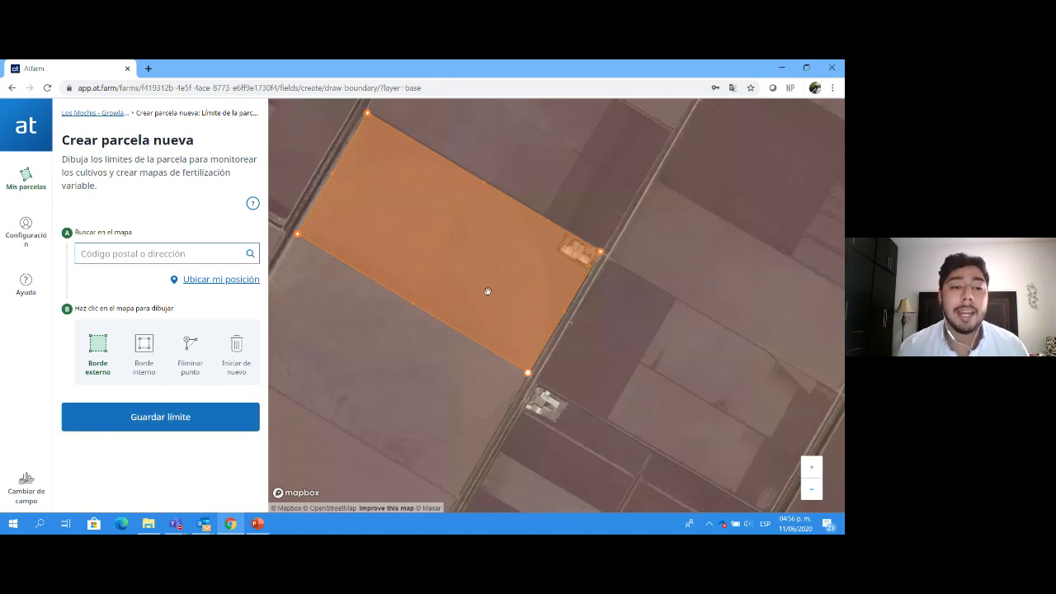
- Exclude an inner area by the buildings as Borde interno and save the boundary
click(145, 358)
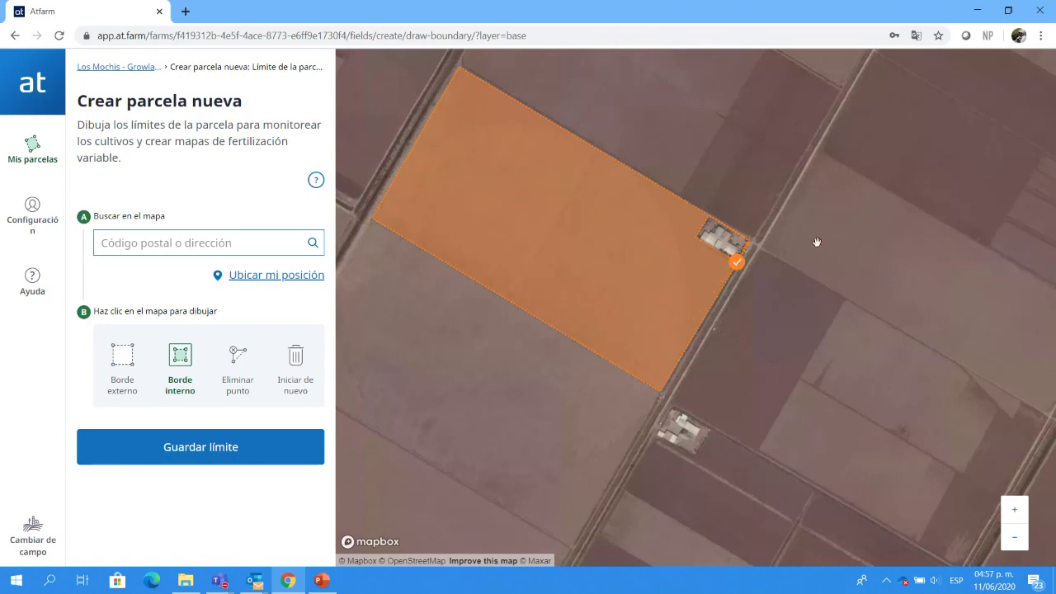
click(690, 264)
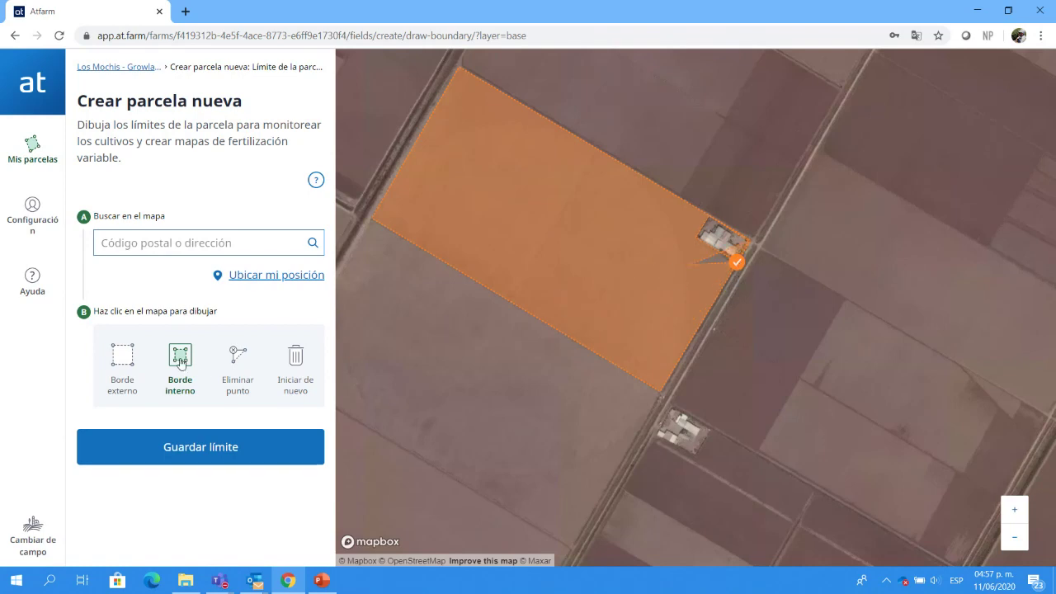
click(255, 439)
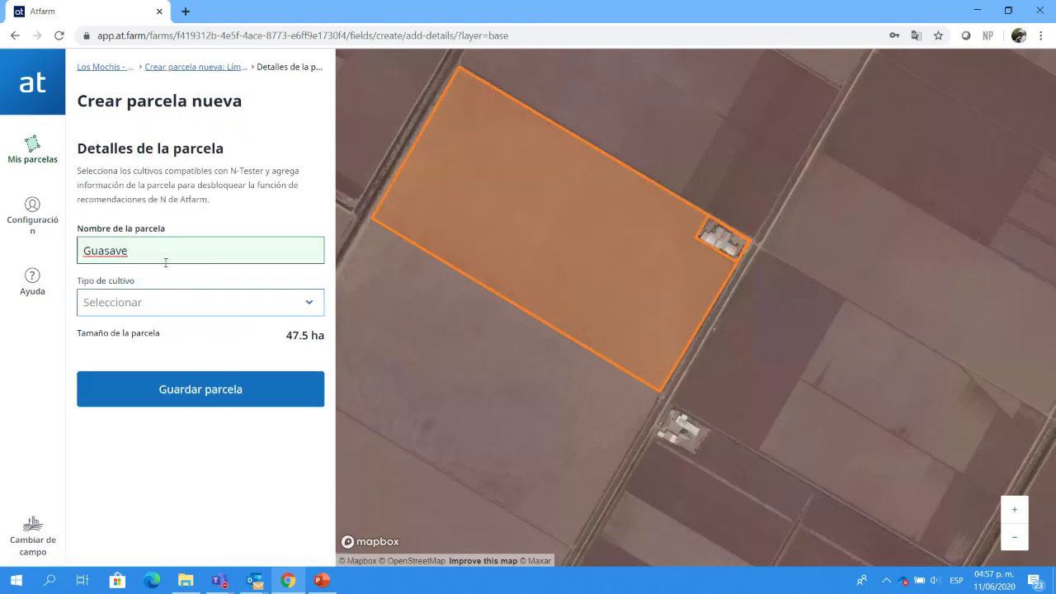
- Replace the parcel name, choose Maíz as crop type, and save the 46.4 ha parcel
drag(145, 252, 36, 263)
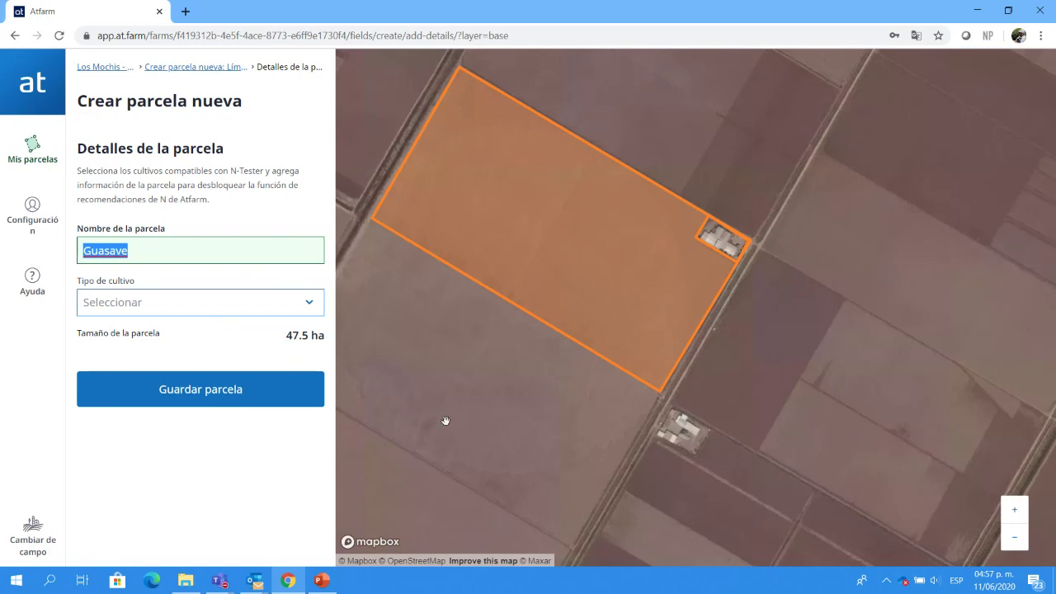
text(Chon Lopez - Parcela)
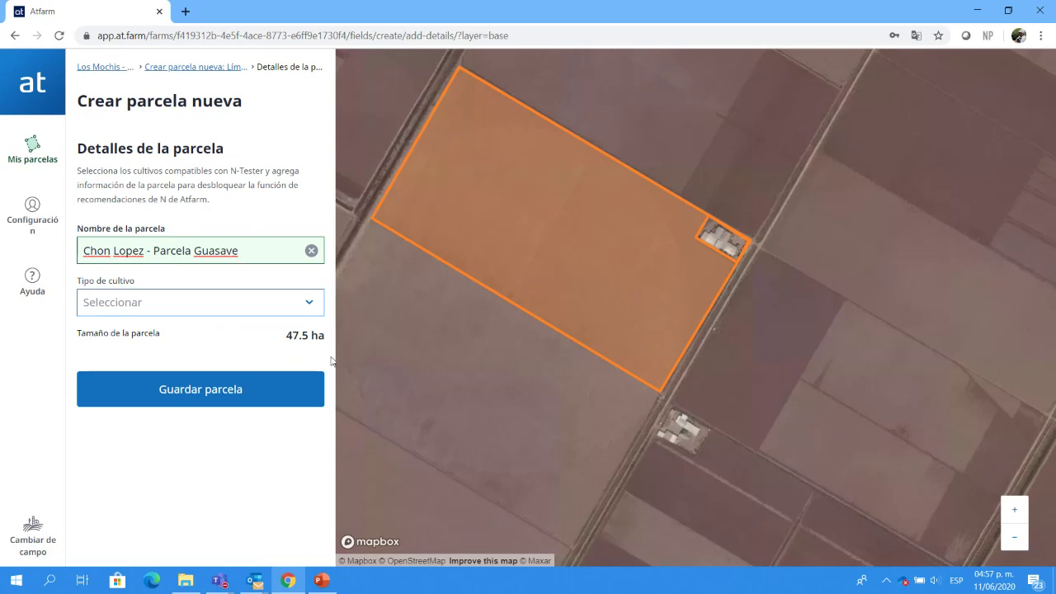
click(157, 310)
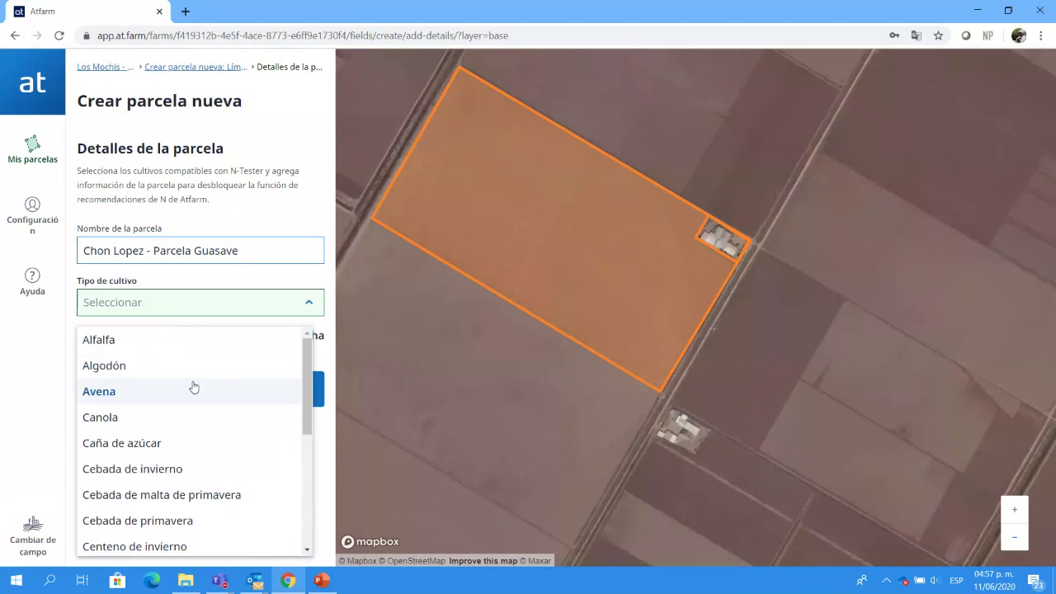
scroll(181, 404, down, 3)
scroll(157, 436, up, 3)
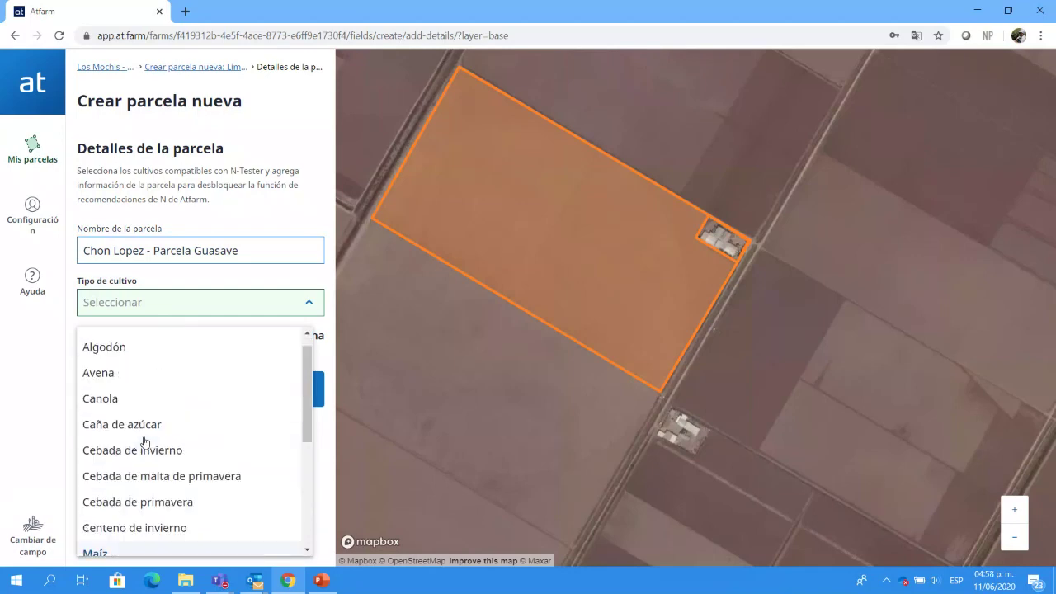
scroll(144, 442, up, 1)
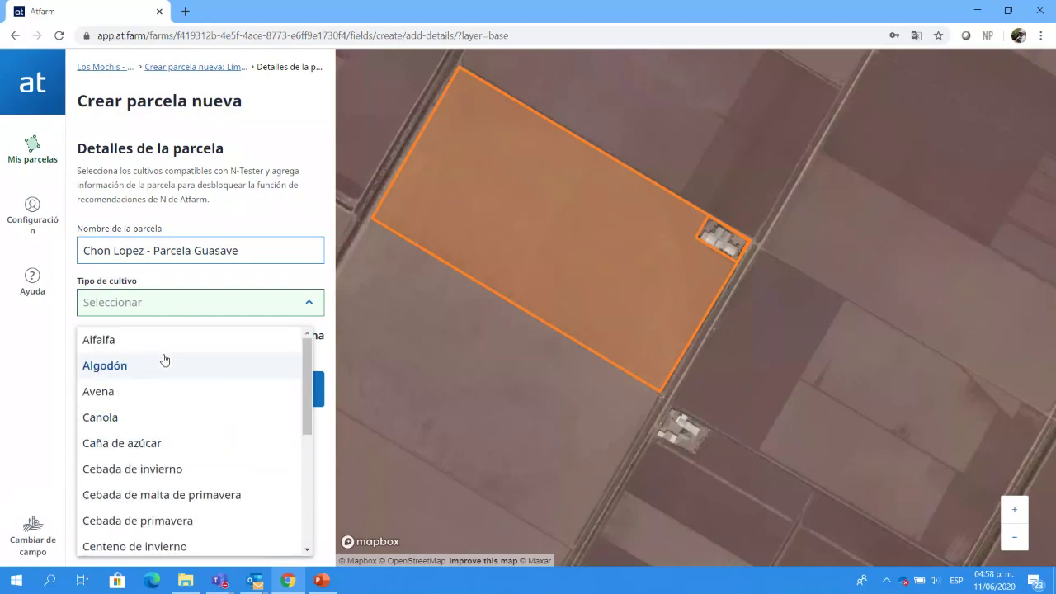
scroll(161, 383, down, 5)
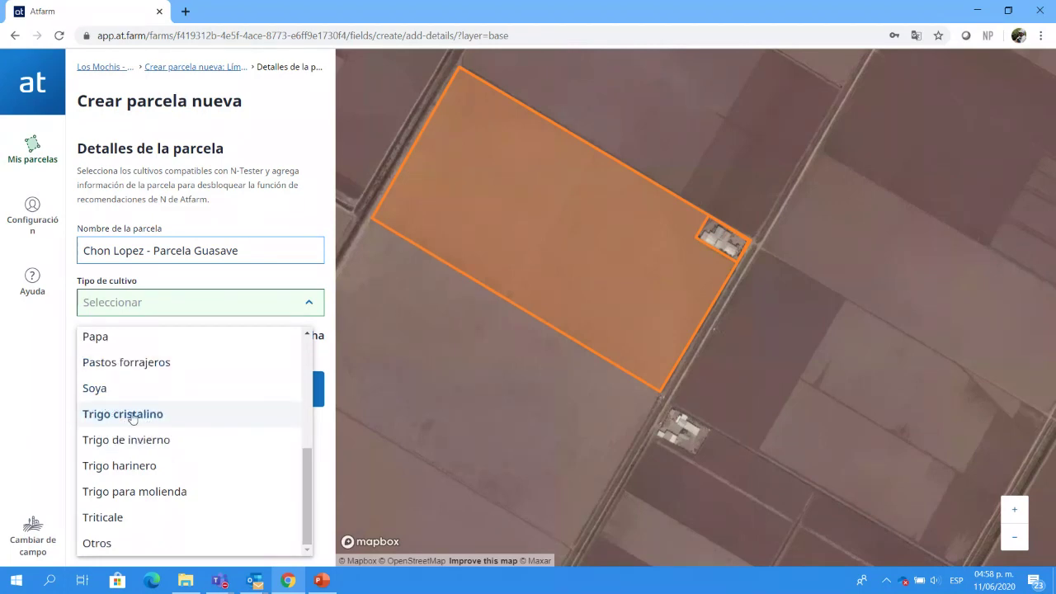
scroll(99, 401, up, 2)
click(104, 452)
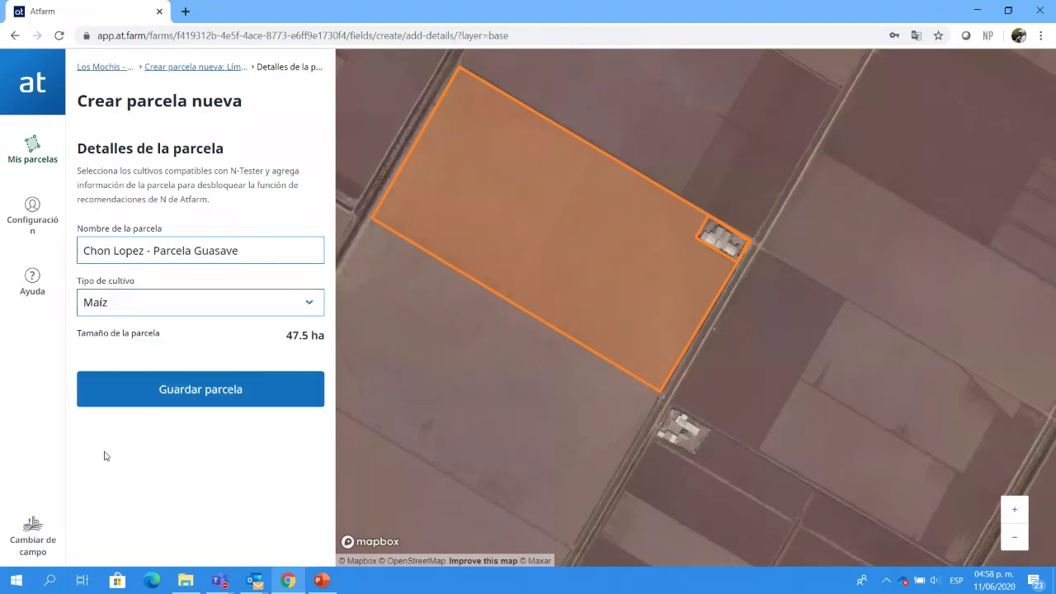
click(174, 405)
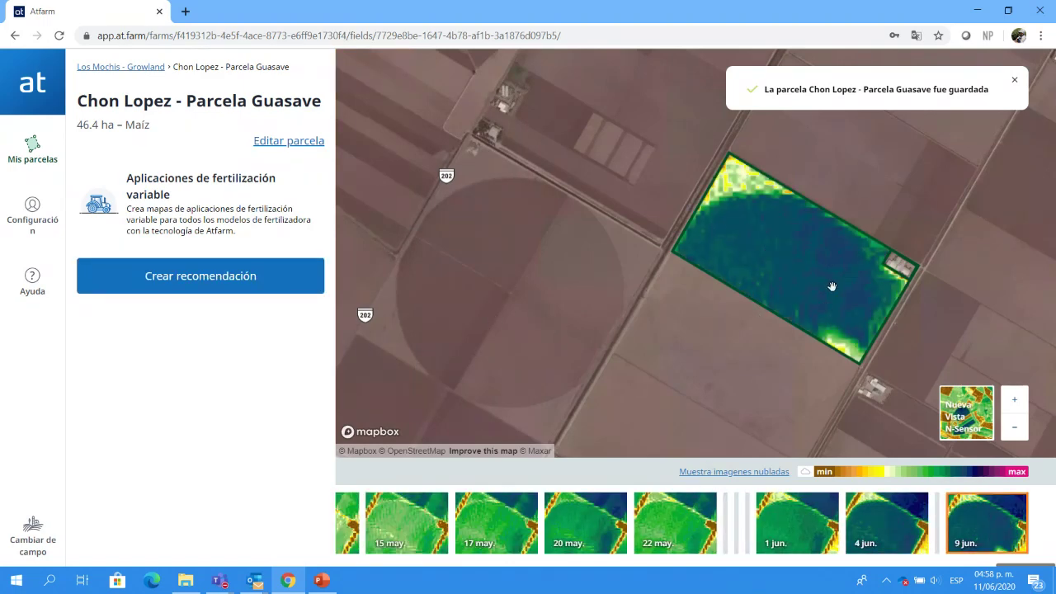
- Center and zoom on the saved parcel and show its 27 abr. satellite image
drag(800, 383, 679, 273)
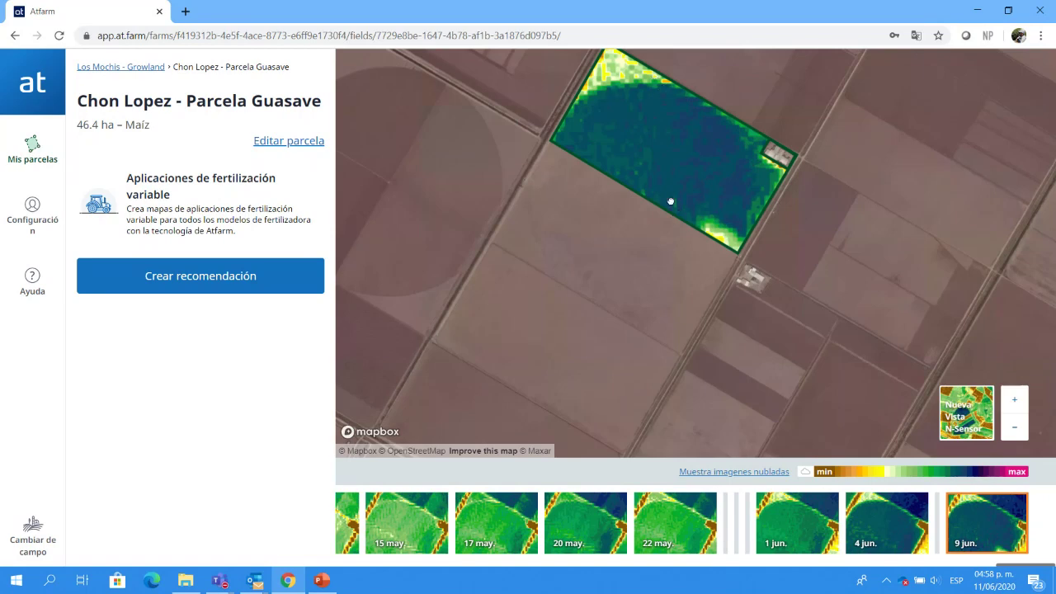
drag(671, 201, 679, 259)
scroll(683, 262, up, 2)
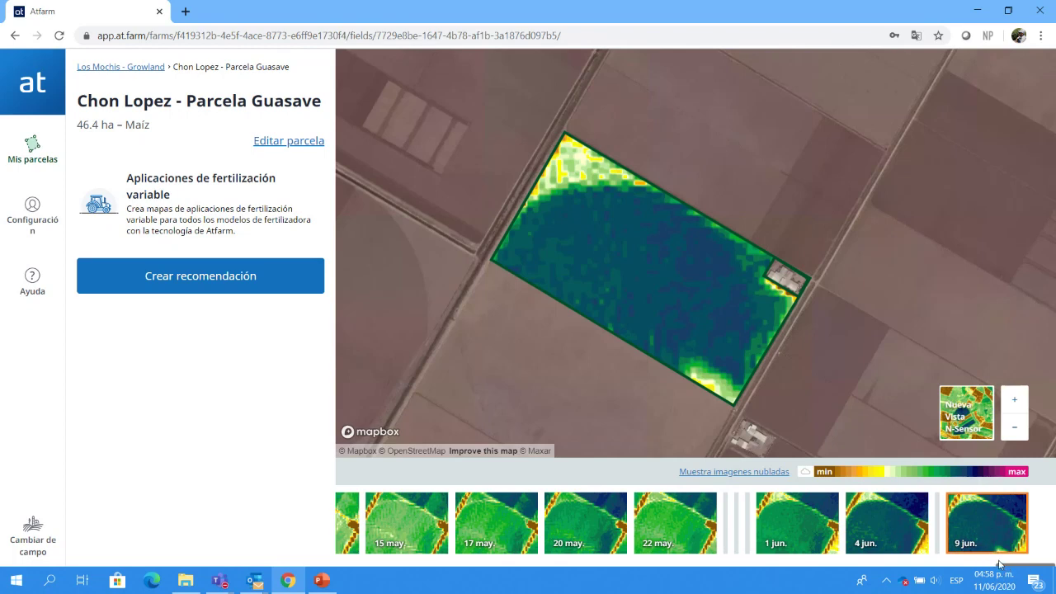
drag(1000, 569, 942, 567)
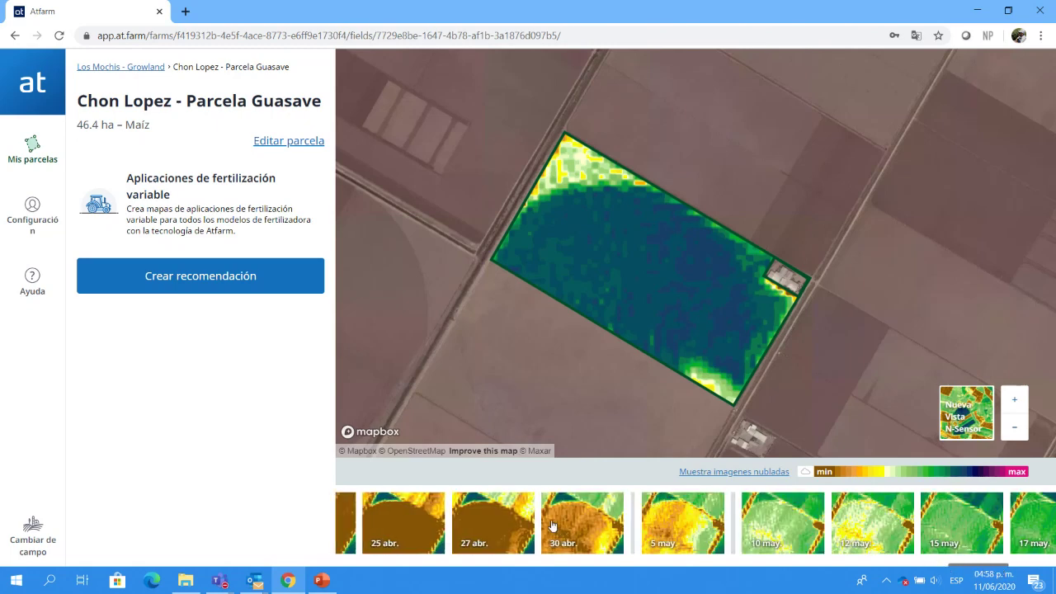
click(495, 526)
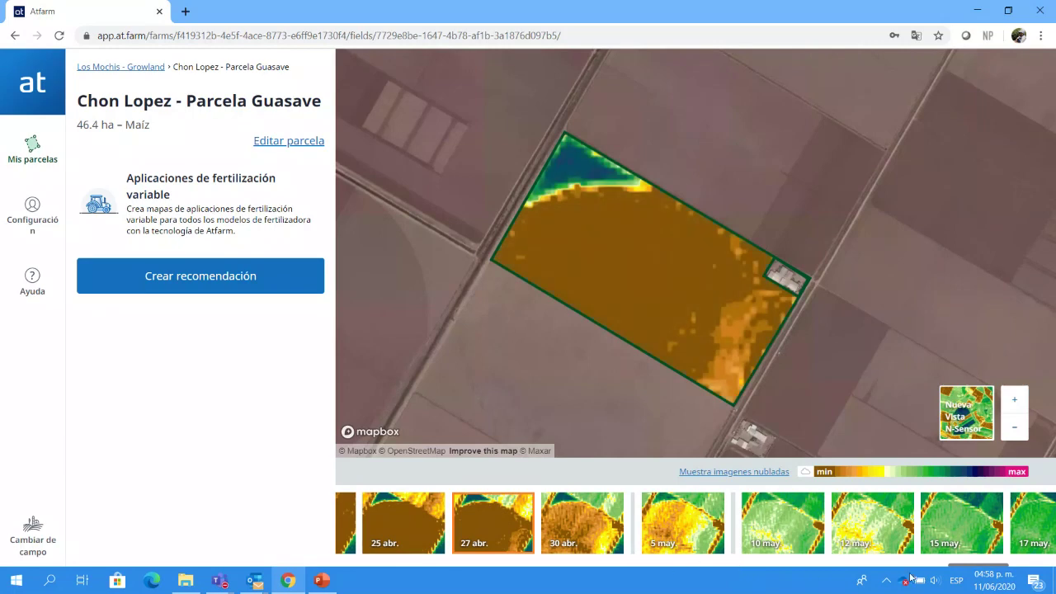
- Compare the 18 mar. and 3 mar. images, then display the latest 9 jun. image
drag(954, 570, 852, 560)
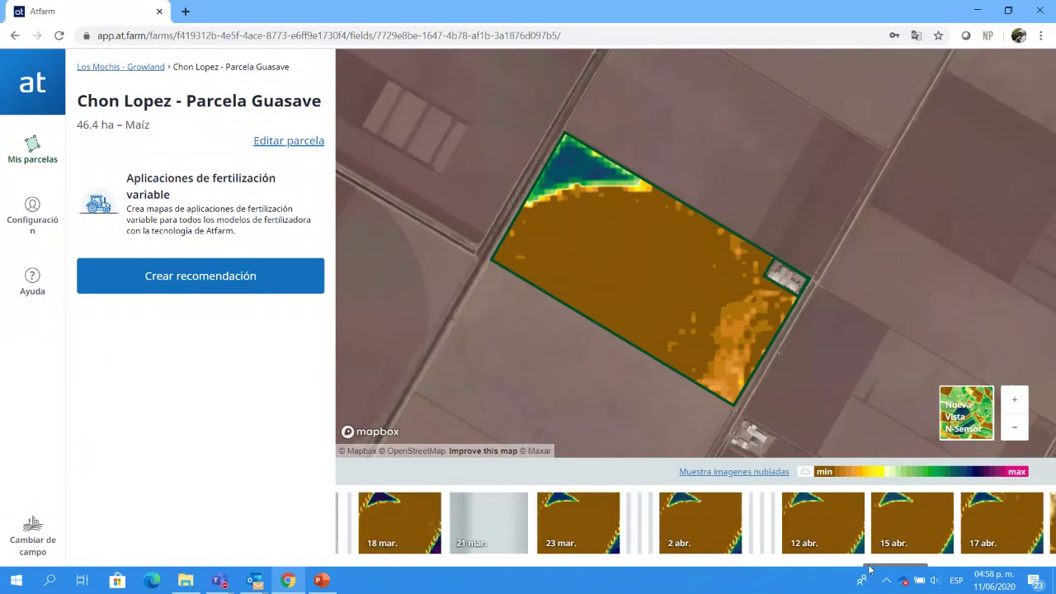
scroll(752, 545, left, 5)
click(828, 547)
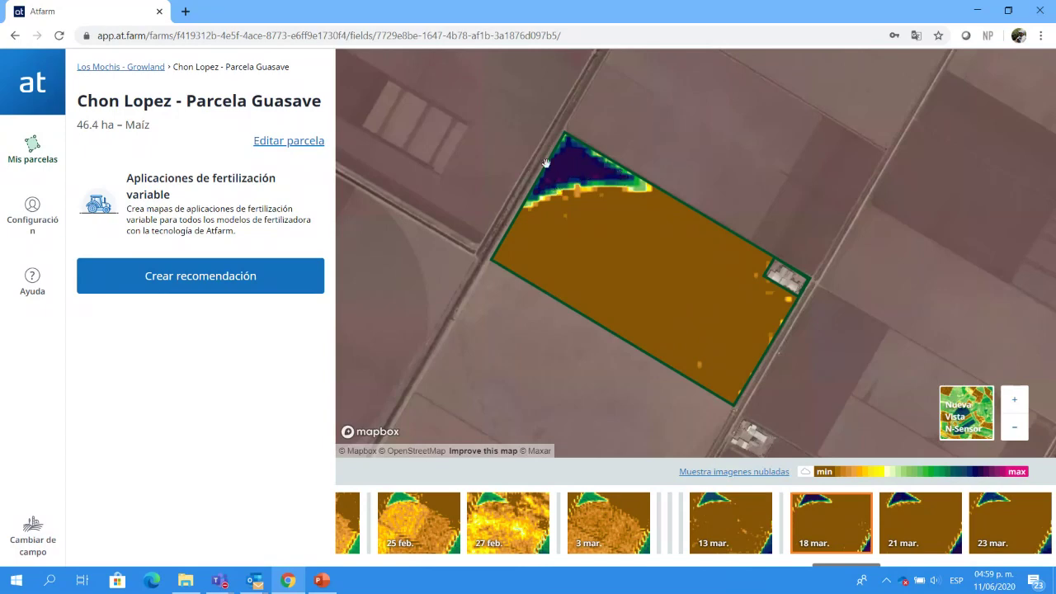
click(615, 523)
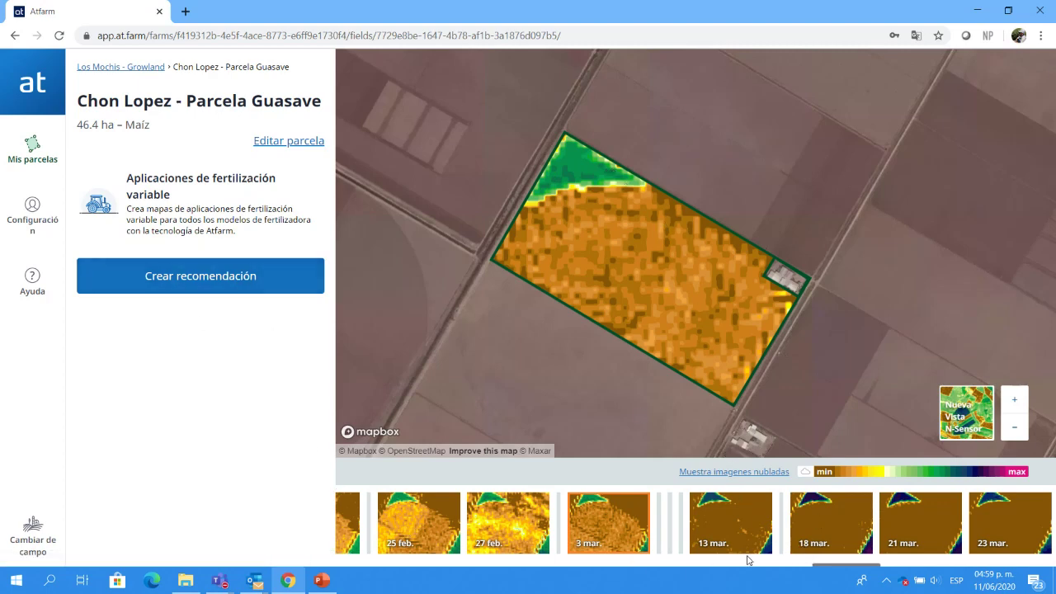
drag(839, 564, 1022, 566)
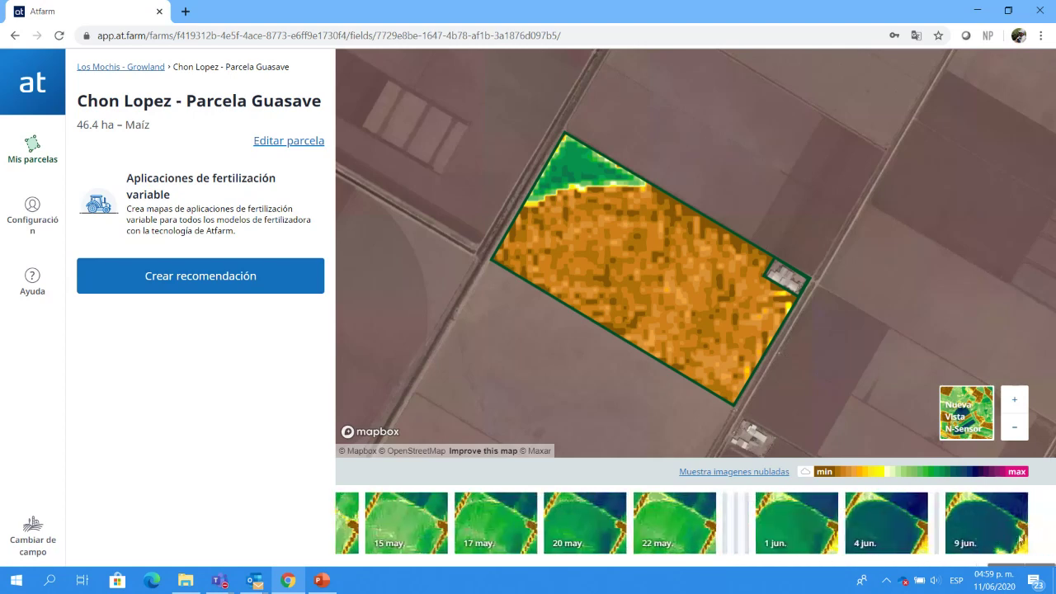
click(983, 512)
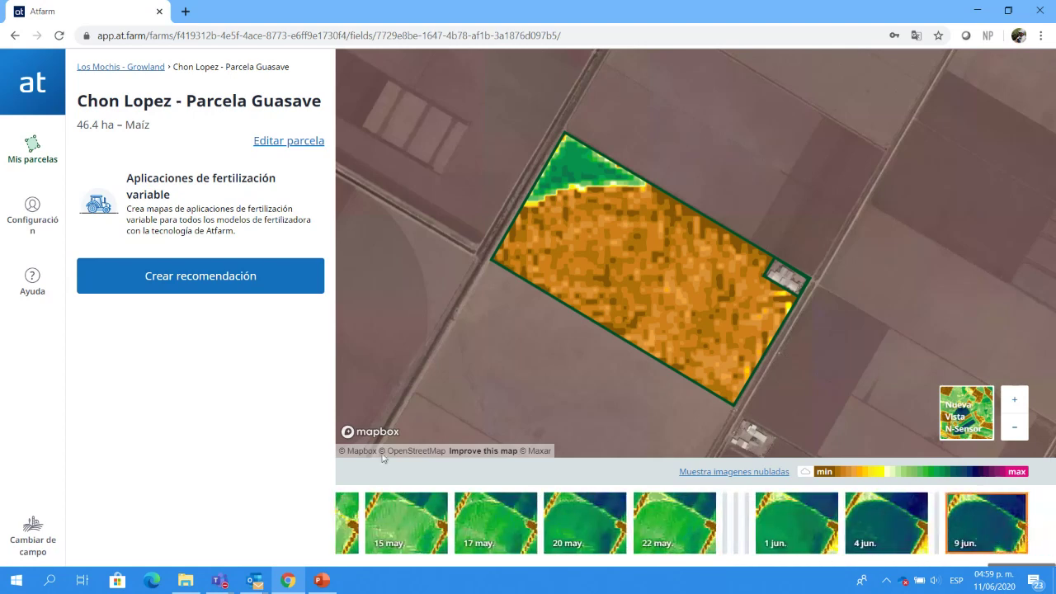
- Start a fertilization recommendation for the Guasave parcel using the 5 may biomass map
click(173, 278)
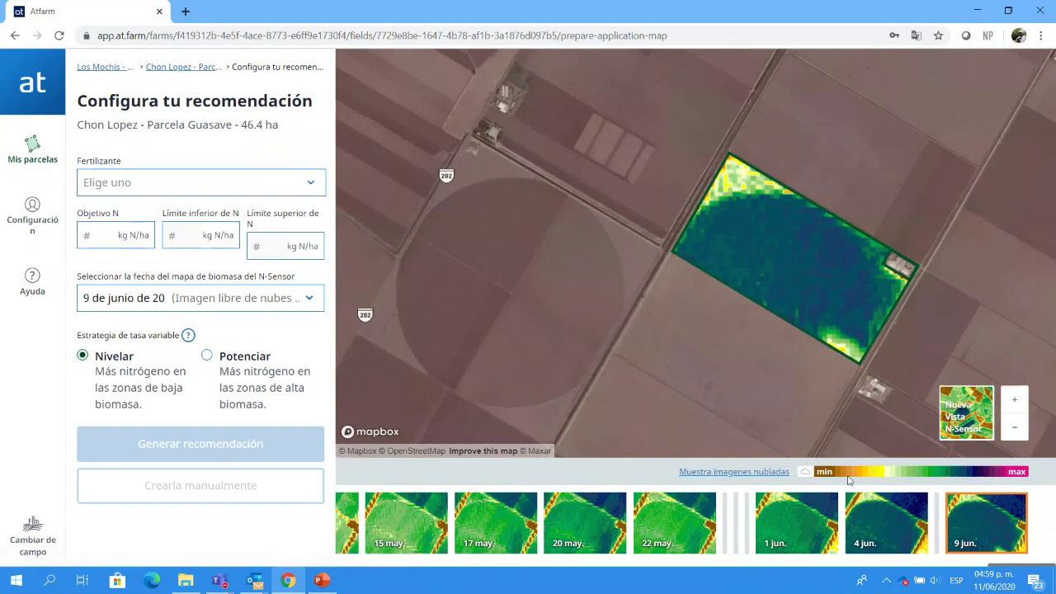
drag(999, 567, 969, 569)
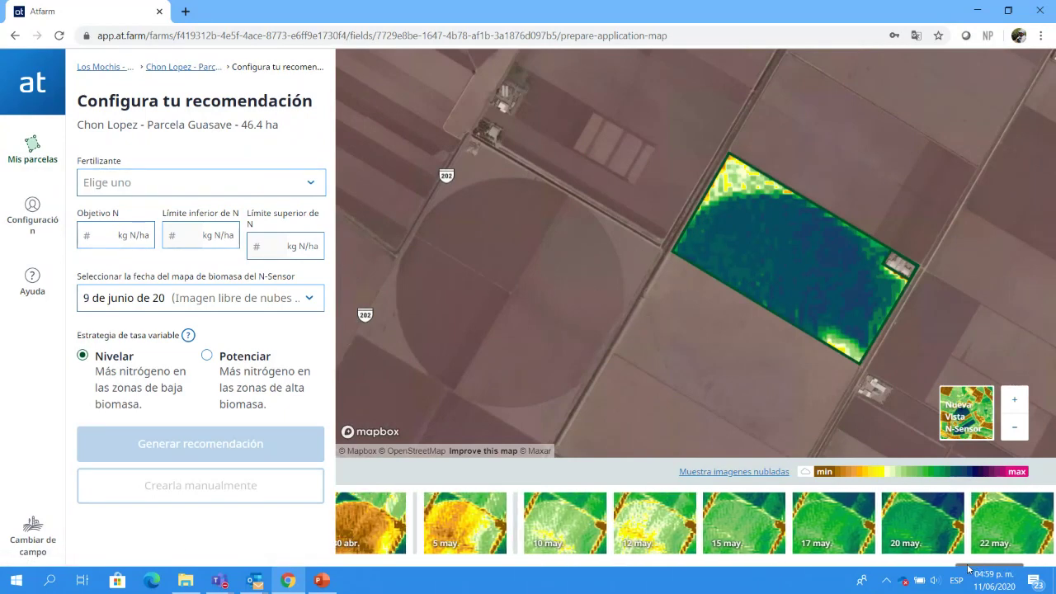
click(495, 544)
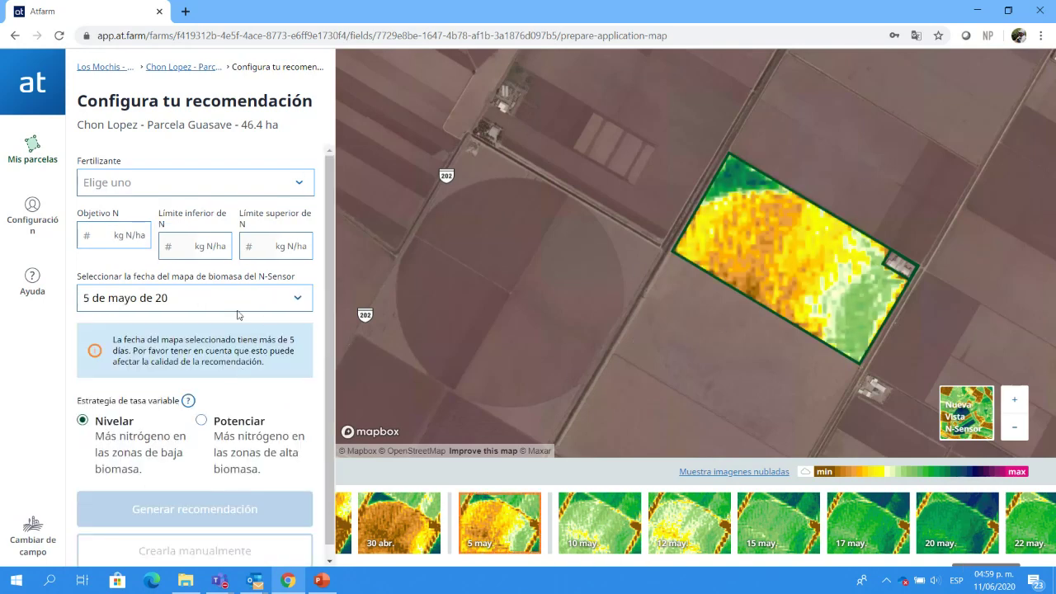
click(100, 193)
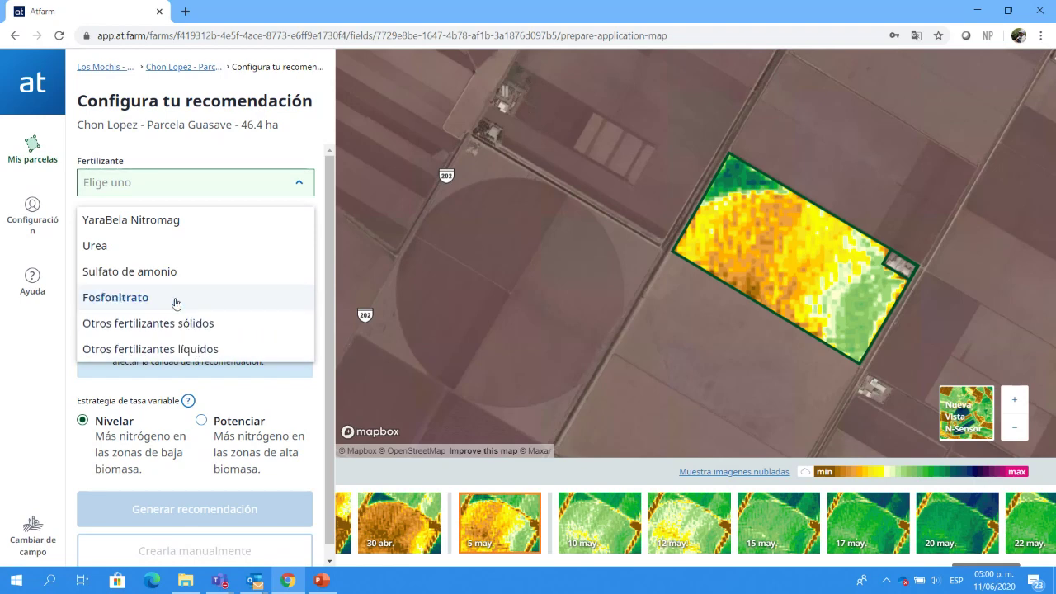
- Choose YaraBela Nitromag with a 90 kg N/ha target and a lower limit of 75
click(169, 223)
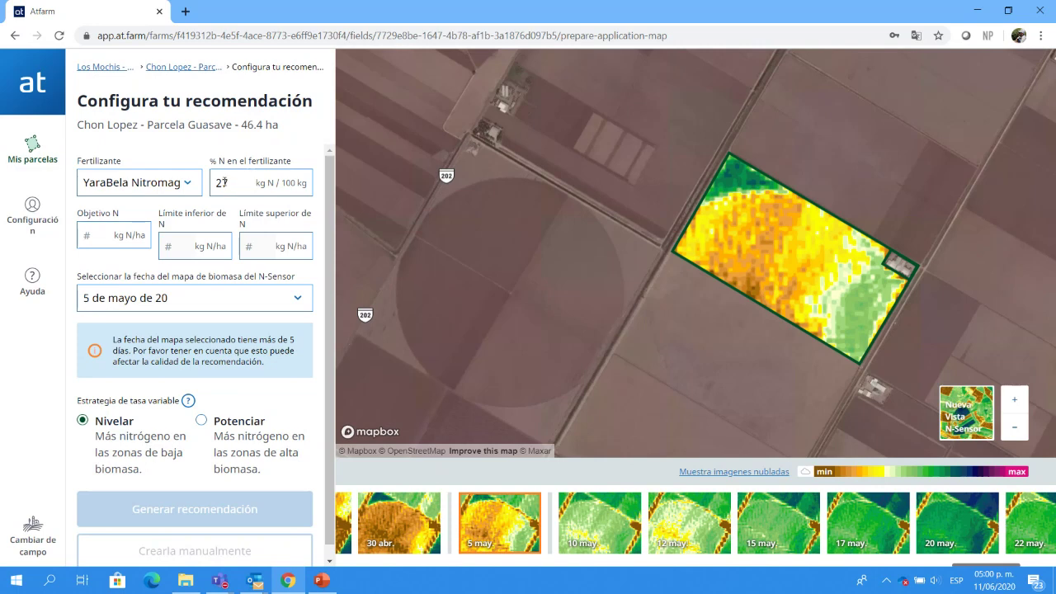
click(107, 232)
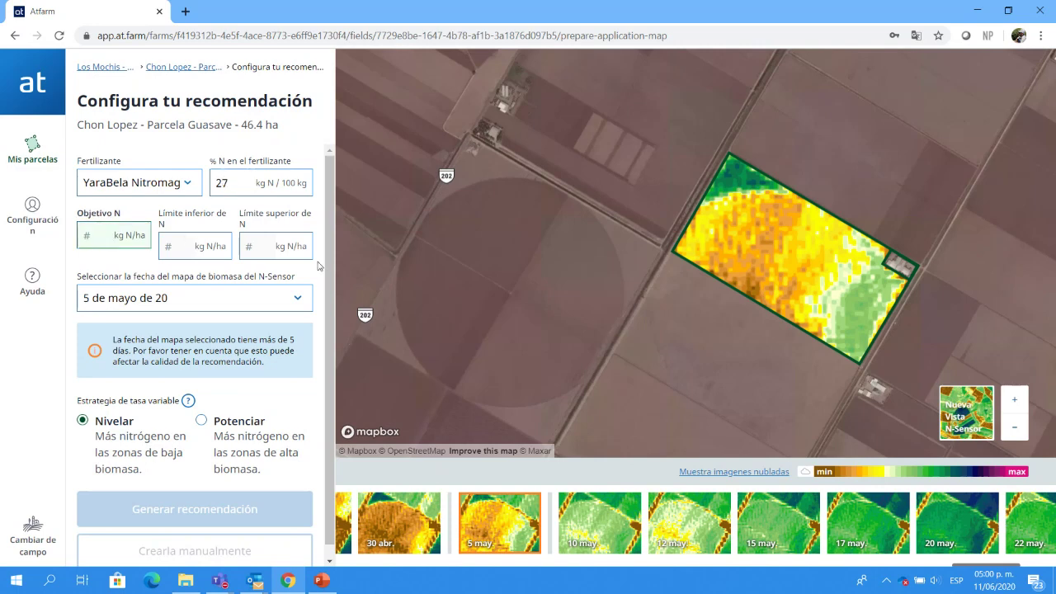
text(90)
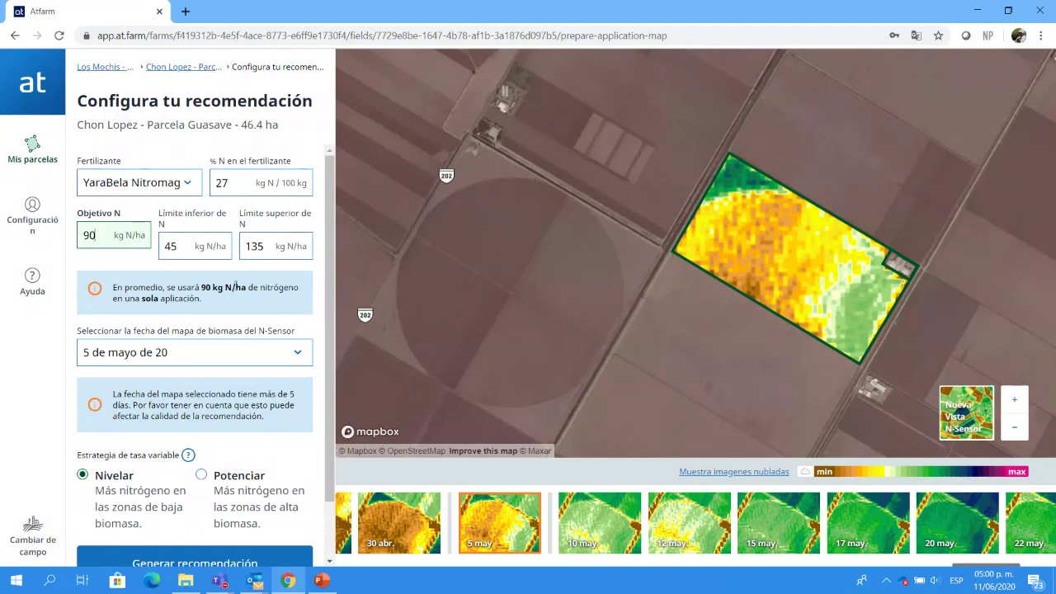
key(Tab)
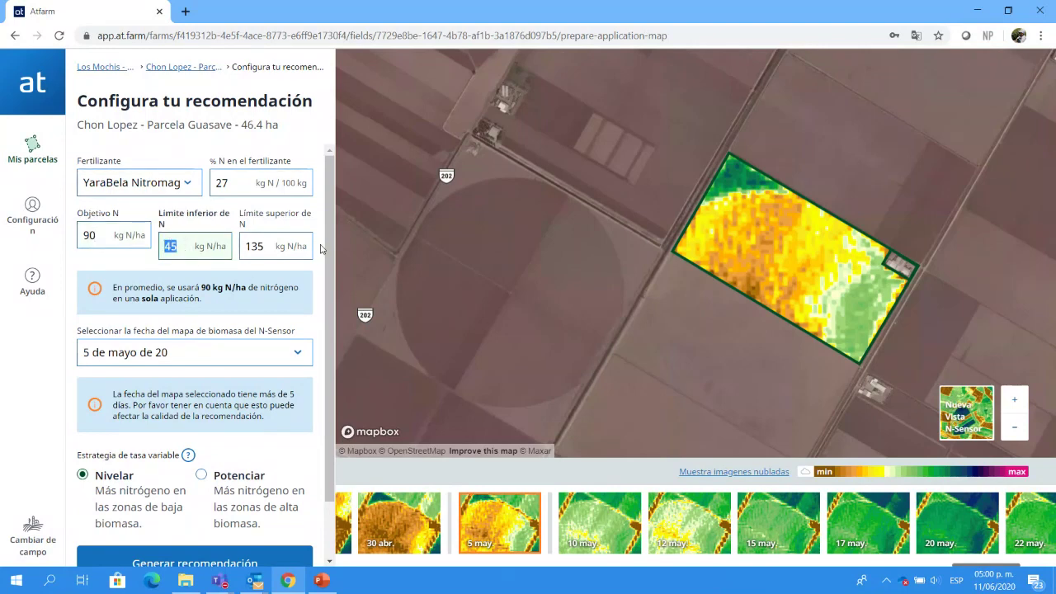
text(5)
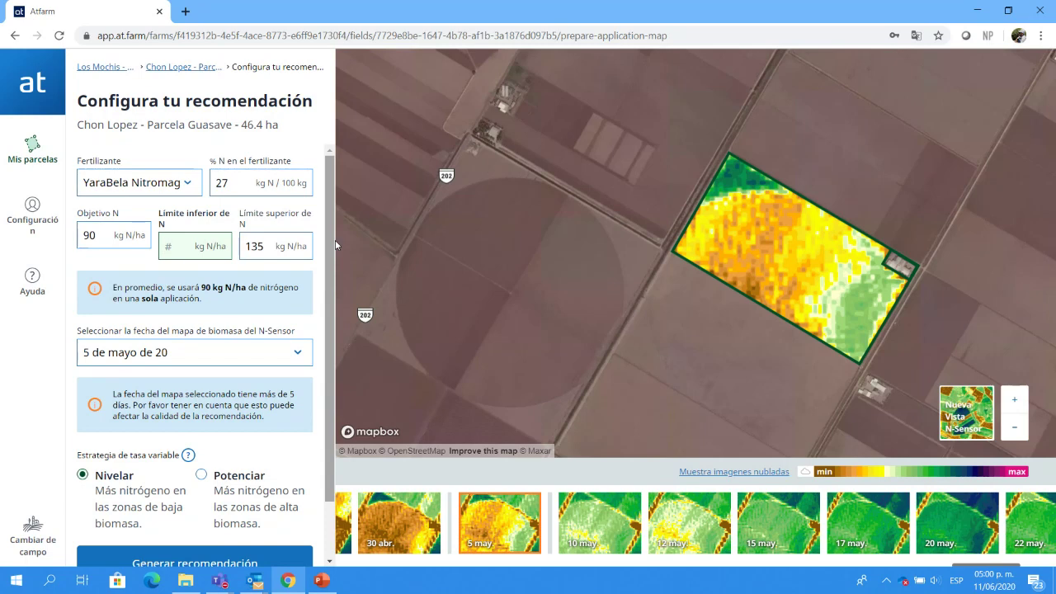
text(75)
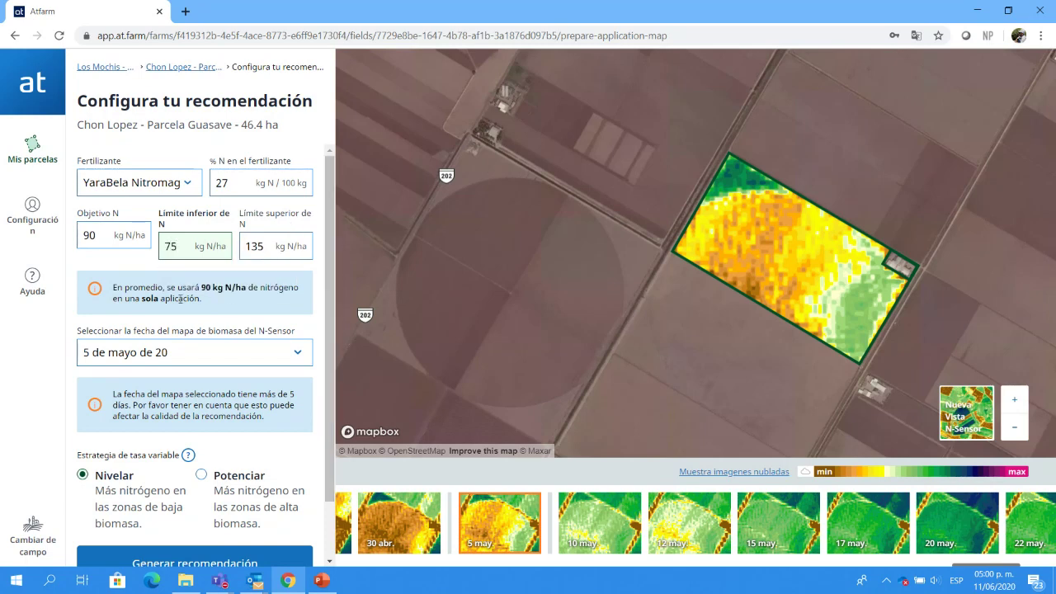
- Keep the Nivelar strategy after trying Potenciar, and generate the nitrogen recommendation
scroll(232, 322, down, 1)
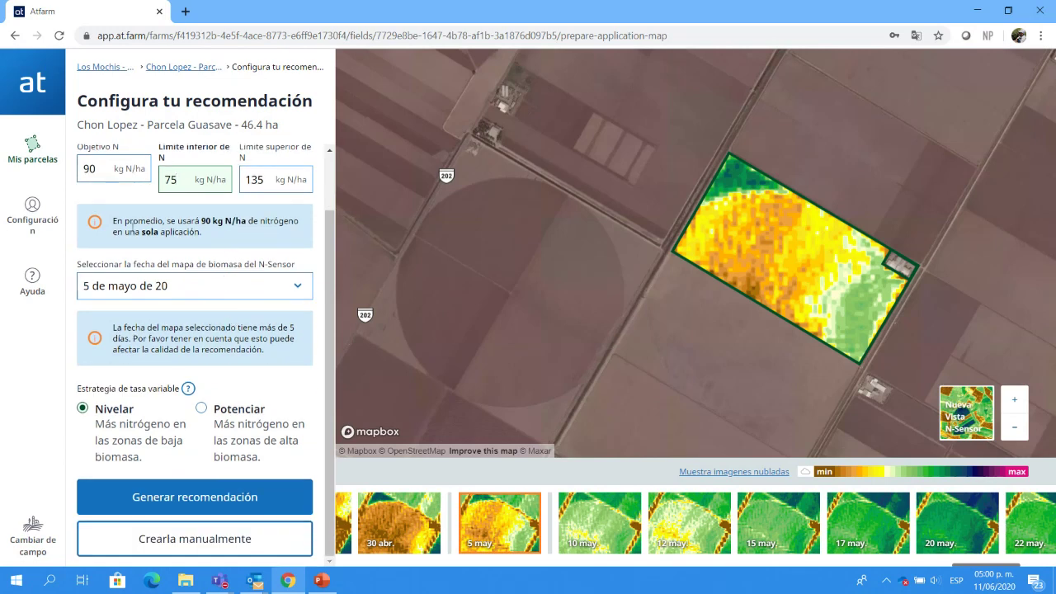
drag(117, 221, 239, 236)
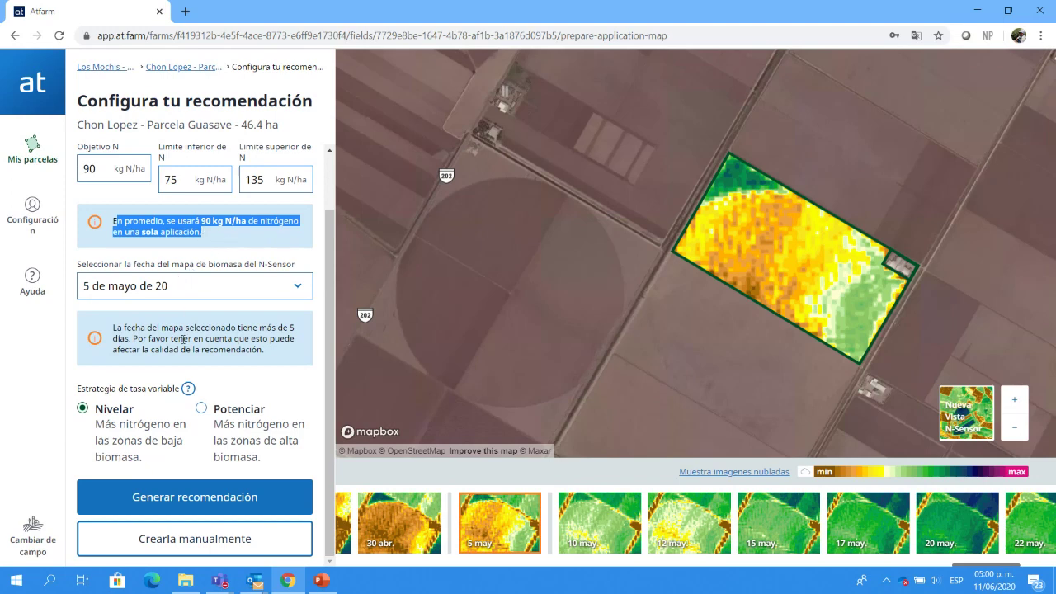
drag(113, 328, 292, 356)
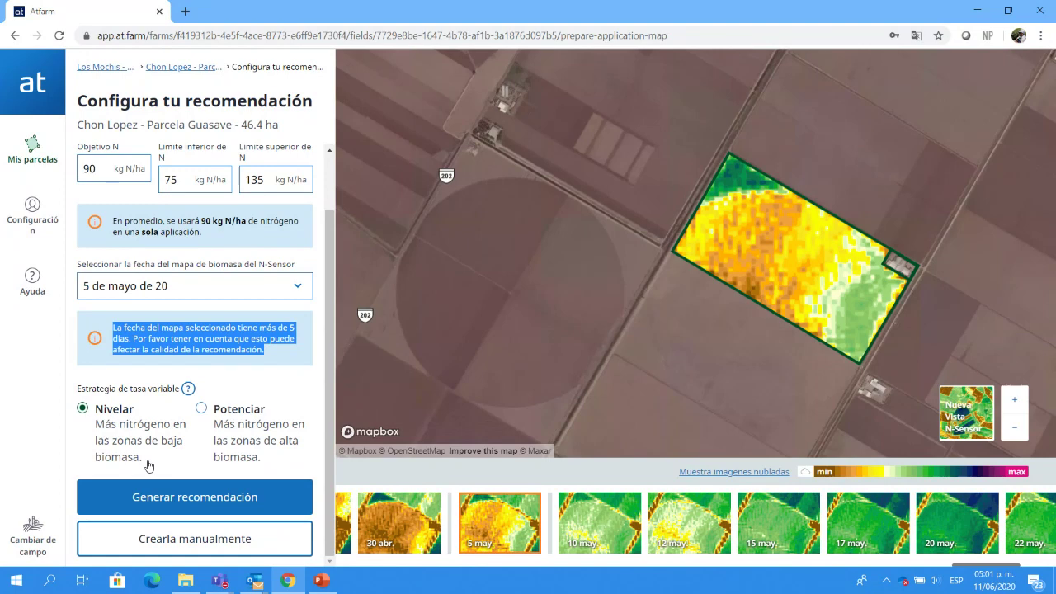
click(239, 447)
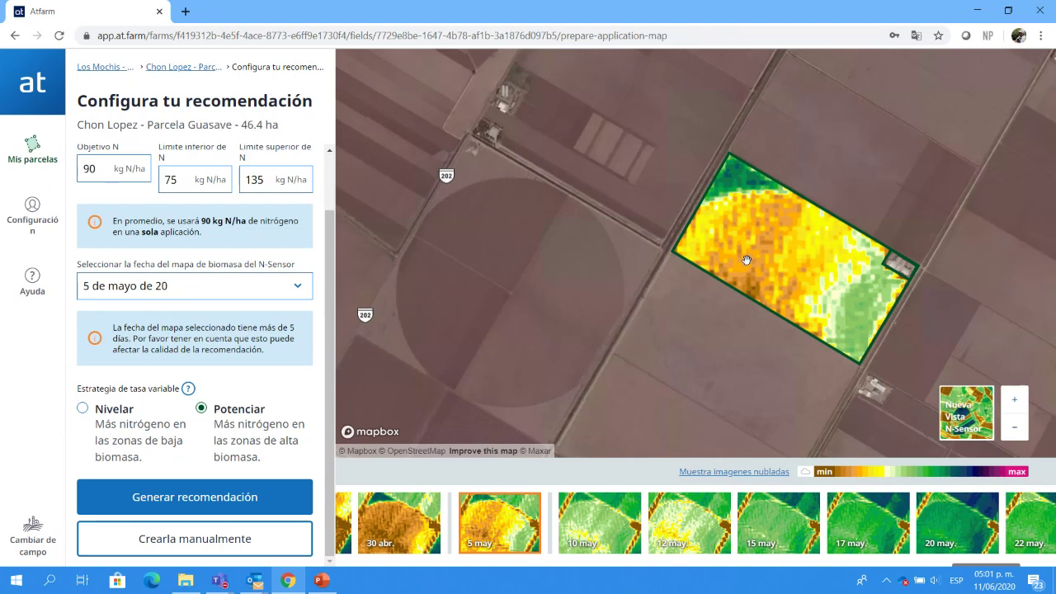
click(85, 409)
click(209, 497)
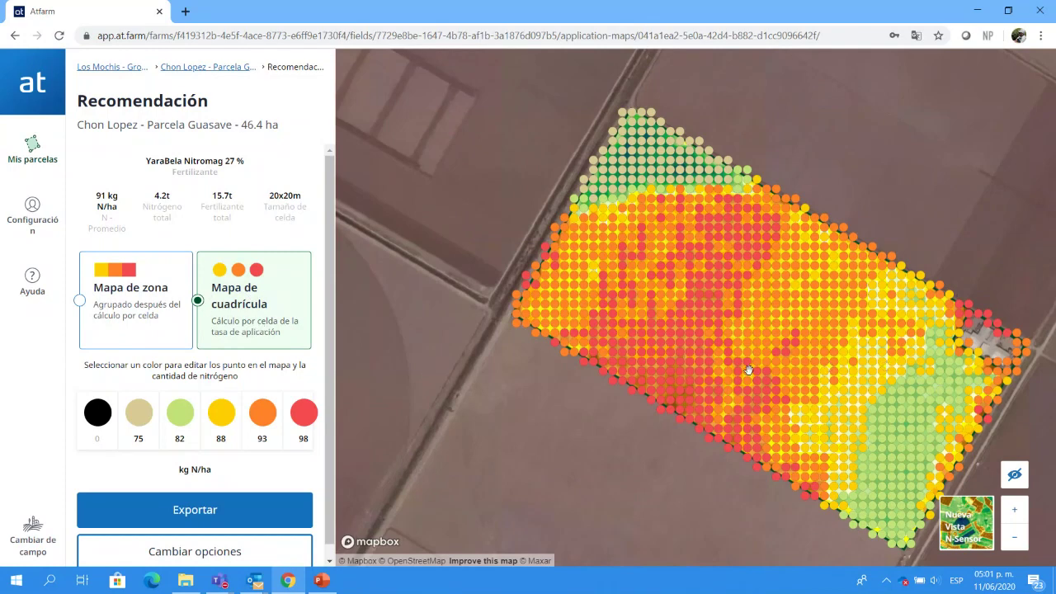
- Compare the prescription as a zone map, then return to the per-cell grid averaging 91 kg N/ha
scroll(748, 370, up, 2)
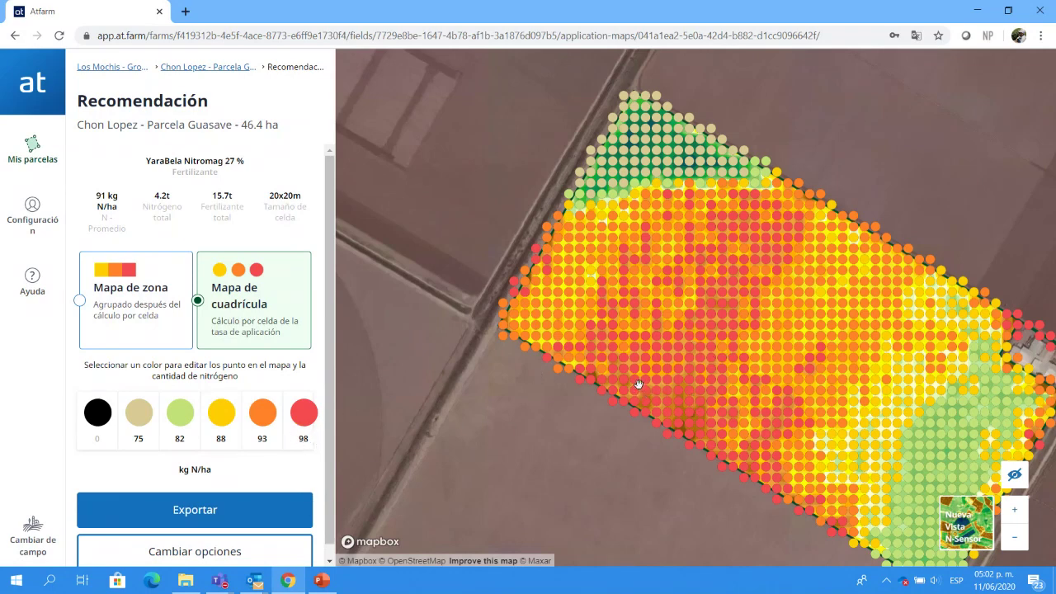
click(126, 332)
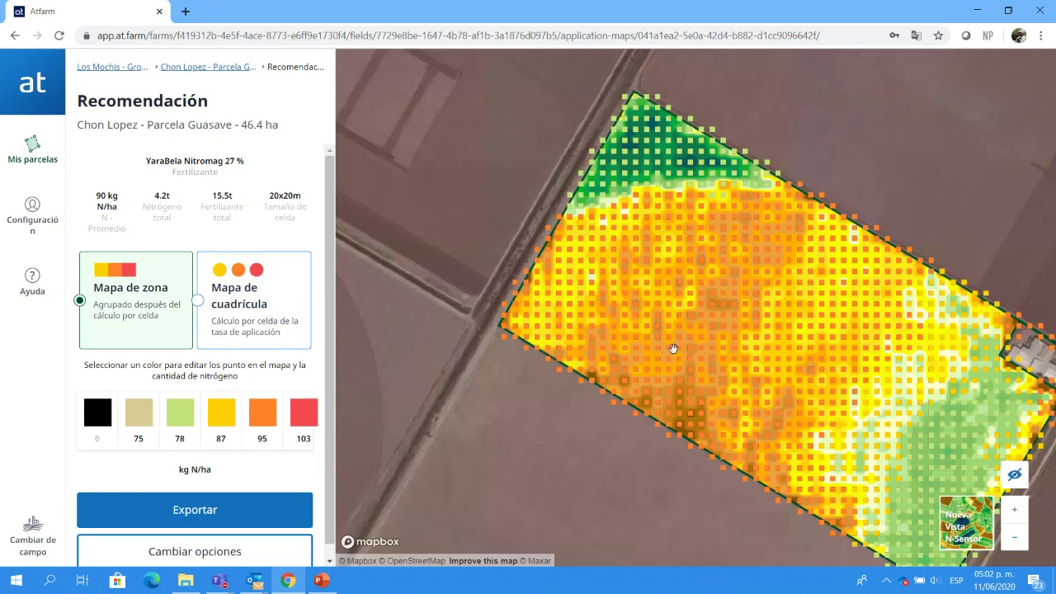
drag(818, 378, 746, 352)
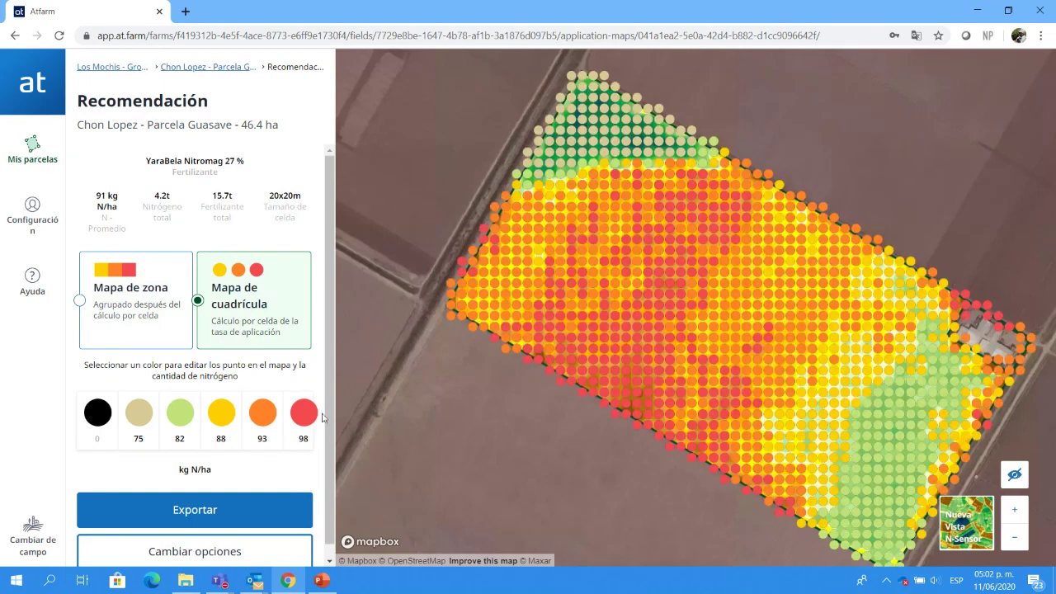
scroll(207, 478, down, 1)
scroll(252, 309, up, 1)
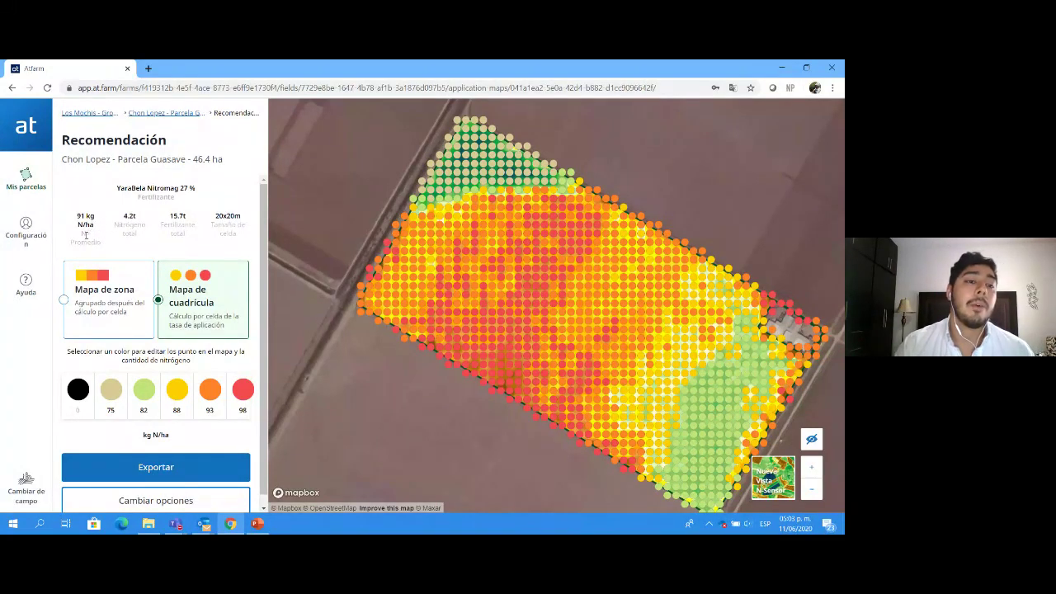
mouse_move(118, 219)
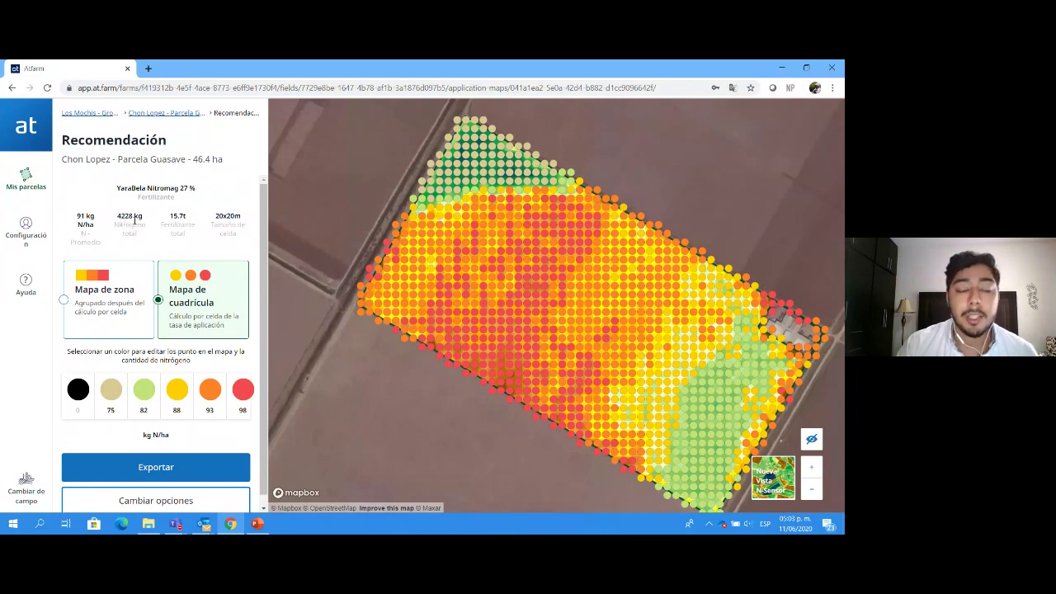
mouse_move(162, 239)
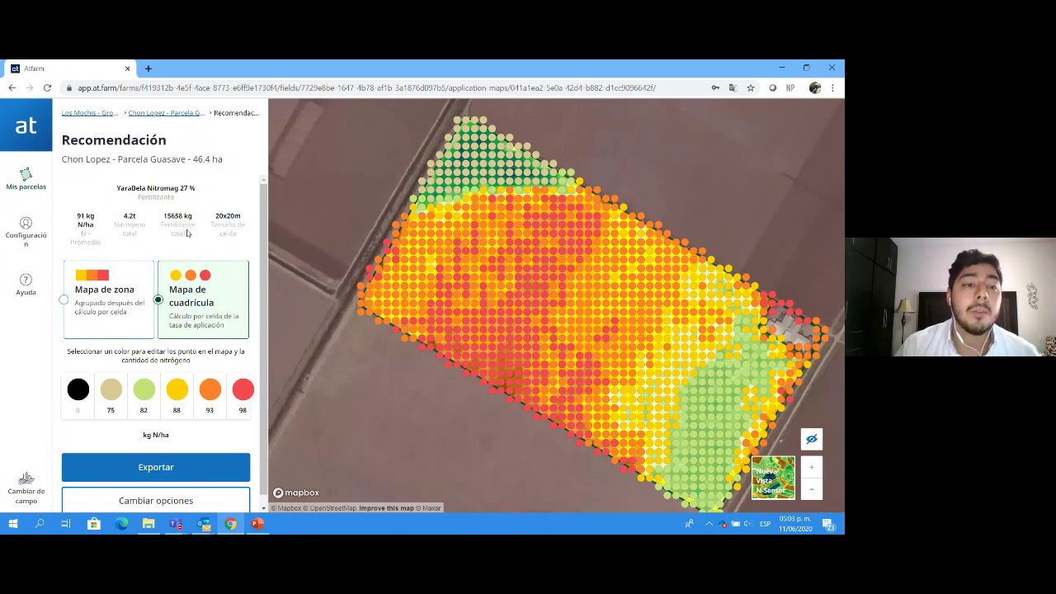
drag(120, 188, 192, 189)
mouse_move(195, 221)
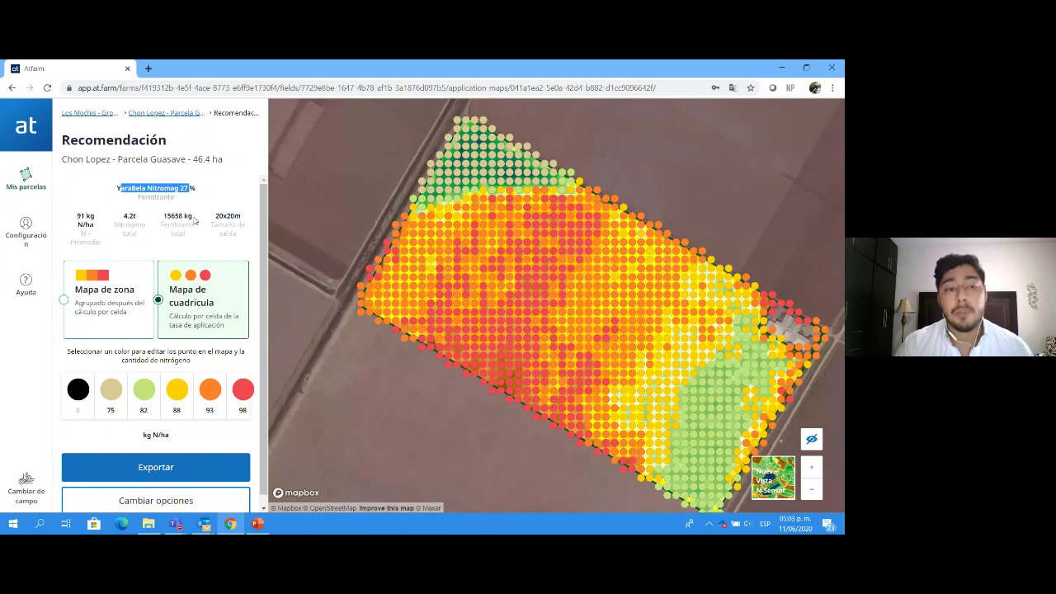
mouse_move(120, 225)
mouse_move(172, 242)
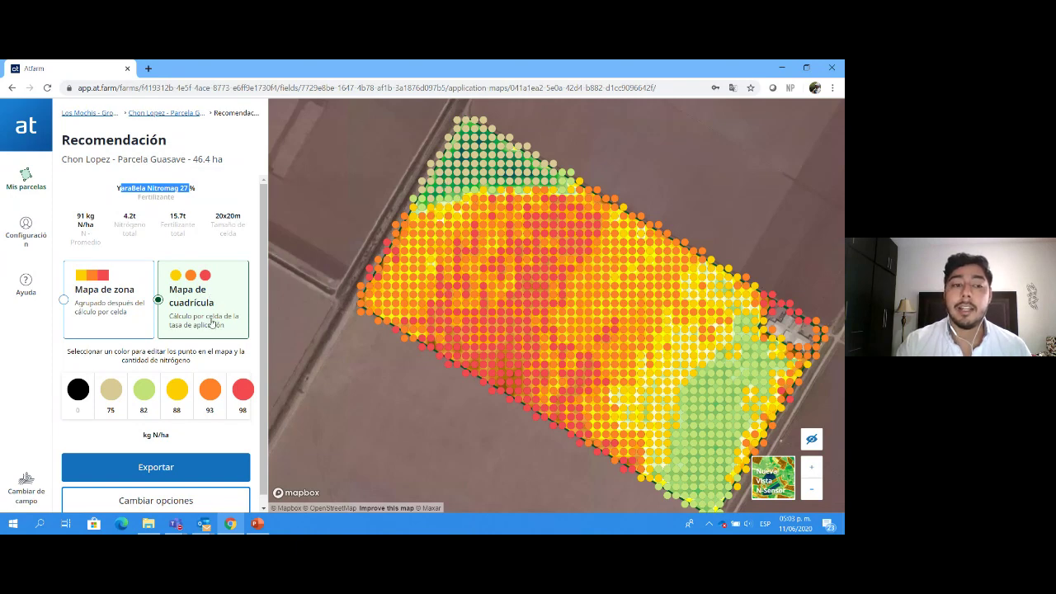
scroll(205, 320, down, 1)
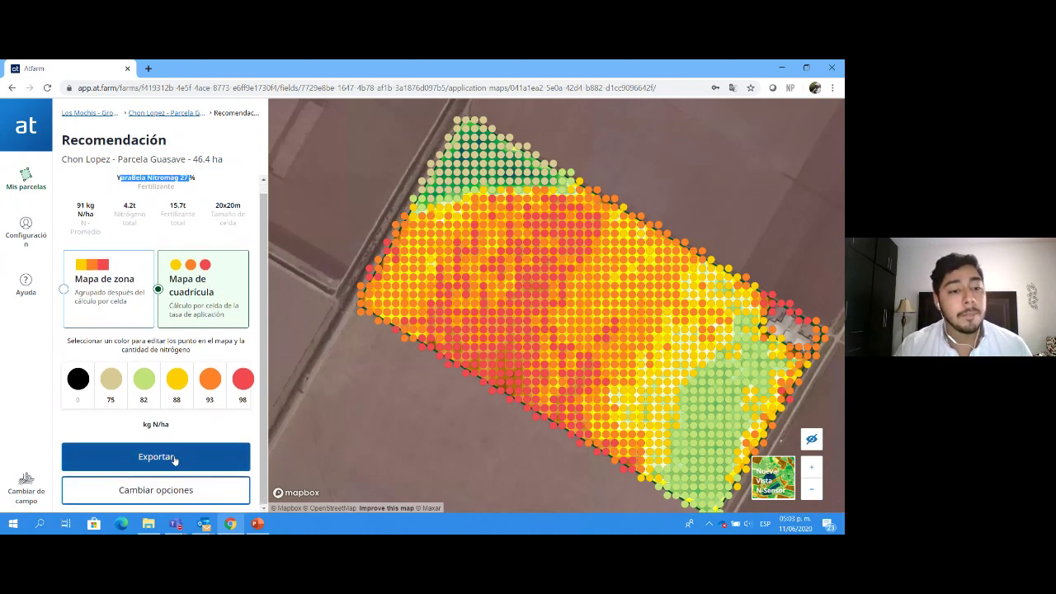
- Download the Parcela Guasave nitrogen prescription as a PDF from the Exportar options
click(174, 457)
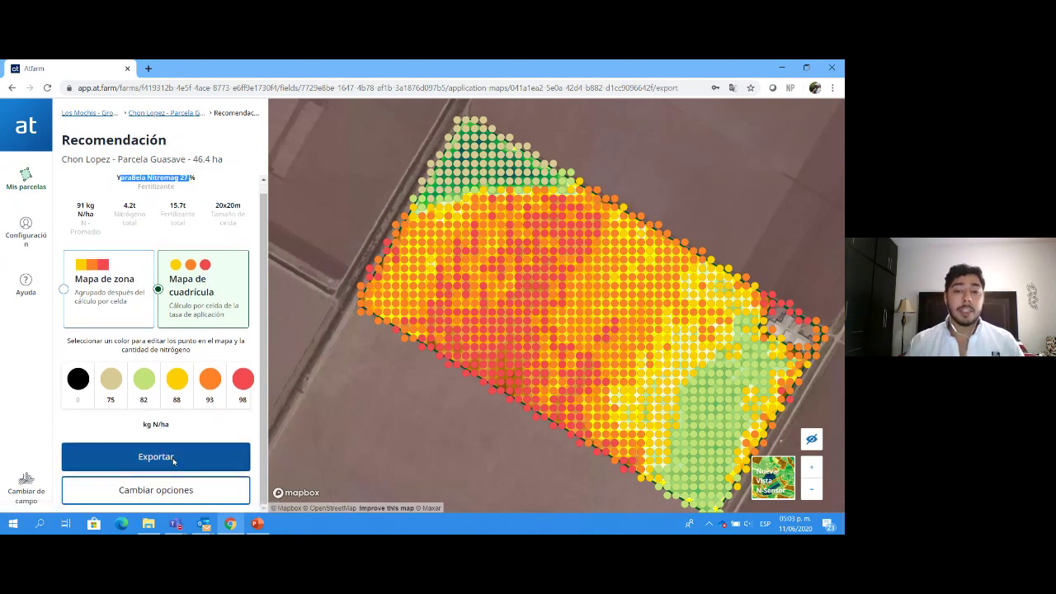
scroll(713, 387, up, 2)
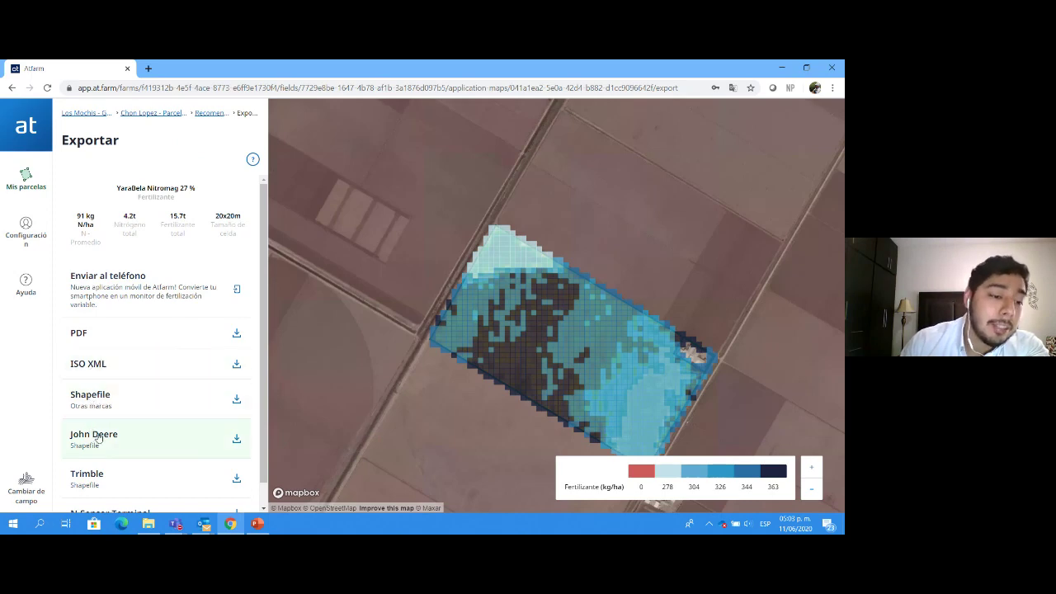
scroll(99, 429, down, 1)
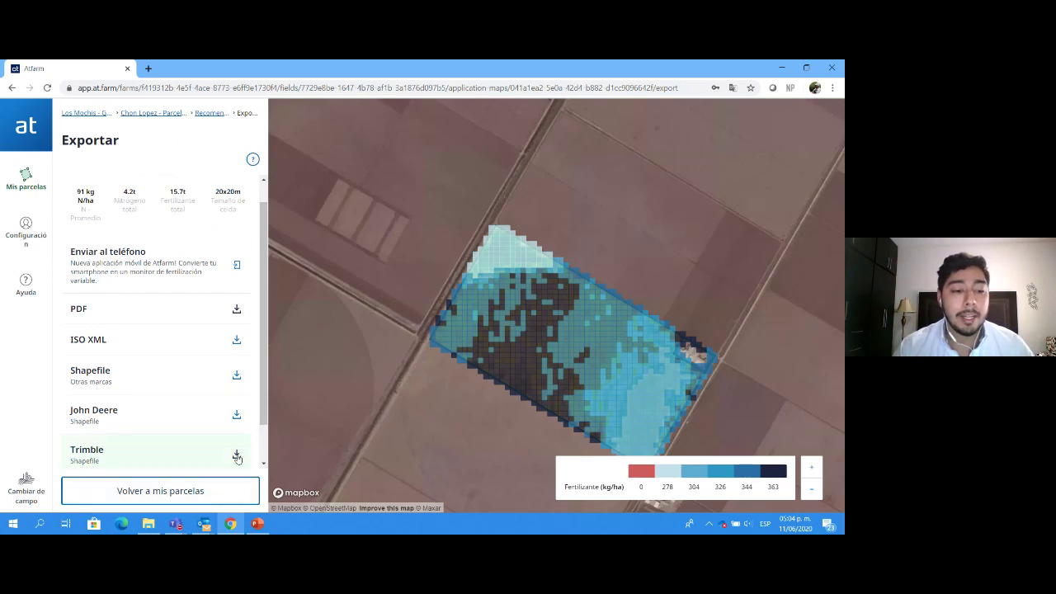
scroll(149, 273, down, 1)
scroll(153, 396, up, 1)
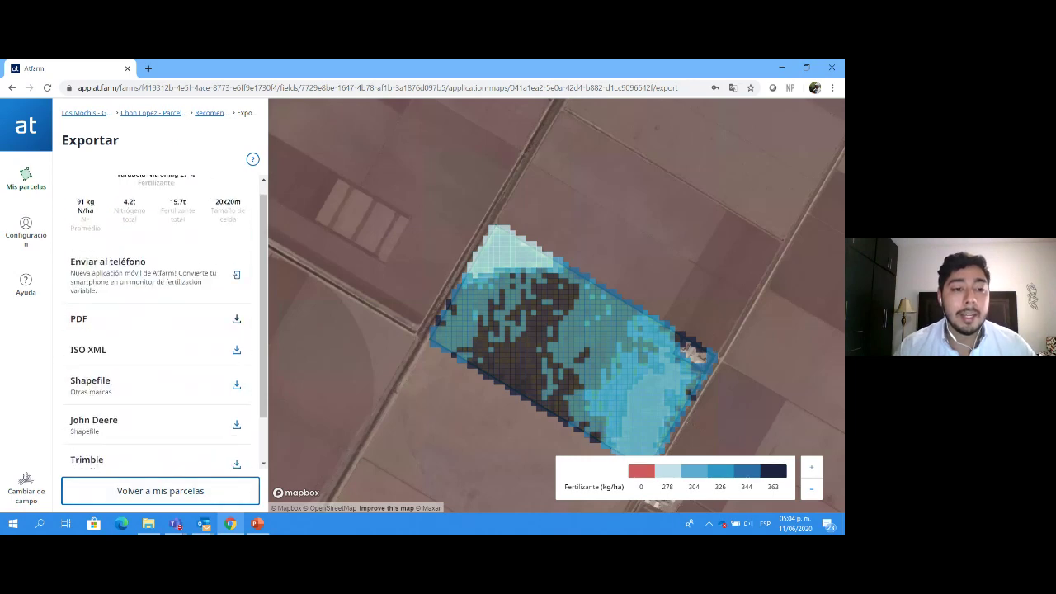
click(122, 320)
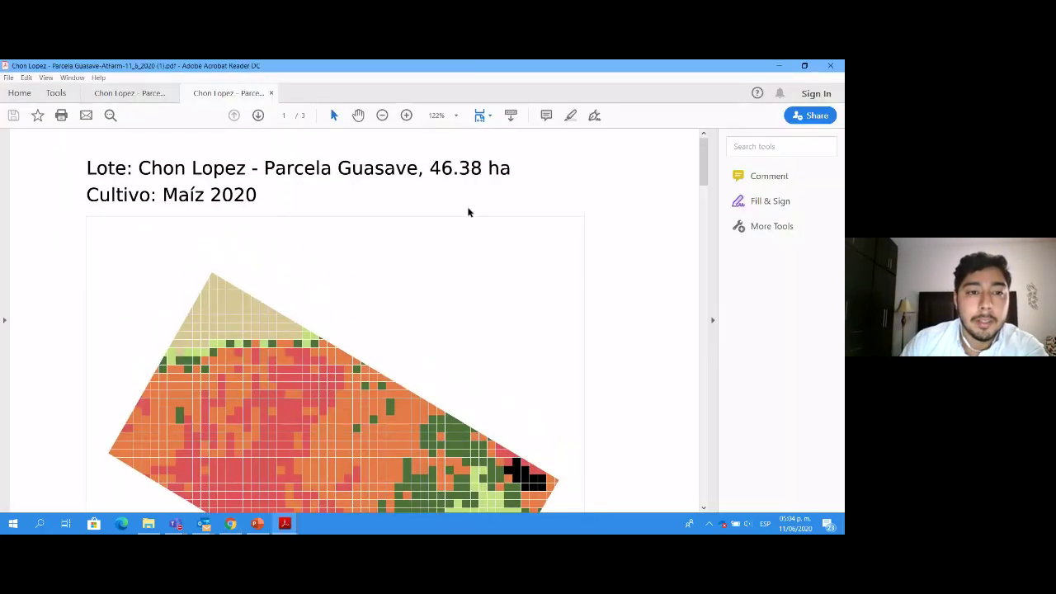
- Read page 1 to the Nitrógeno legend: 0–98 kg N/ha, average 91, total 4228 kg
scroll(584, 243, down, 1)
scroll(585, 243, up, 1)
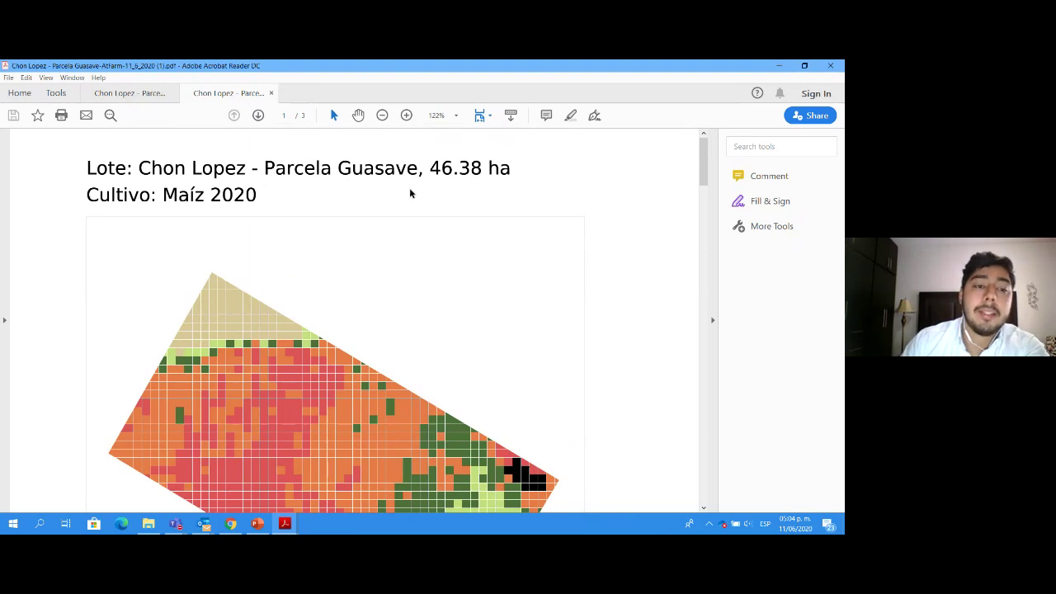
scroll(312, 180, down, 3)
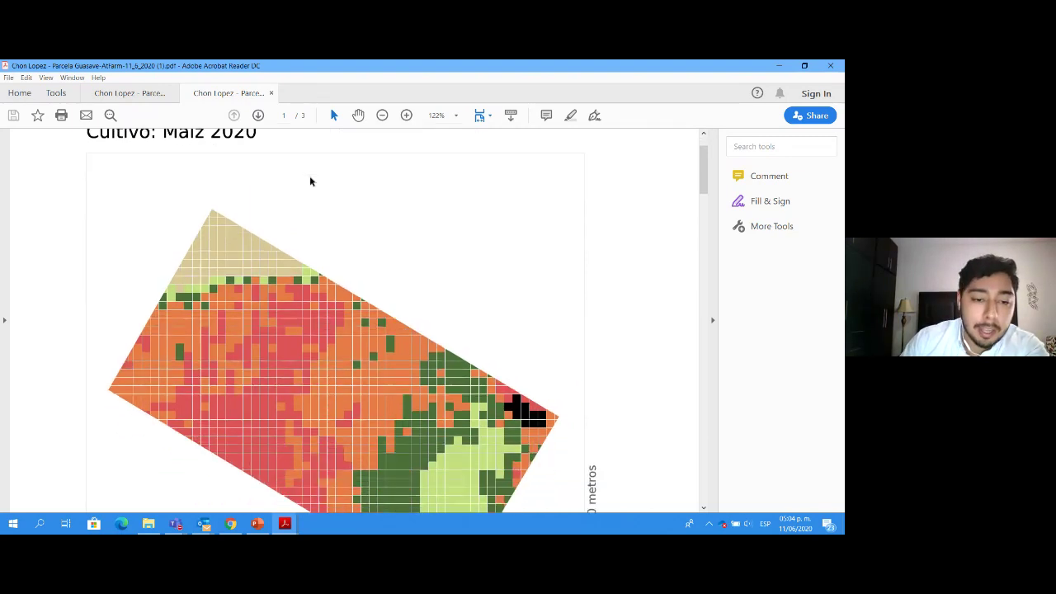
scroll(308, 200, up, 3)
scroll(311, 202, down, 2)
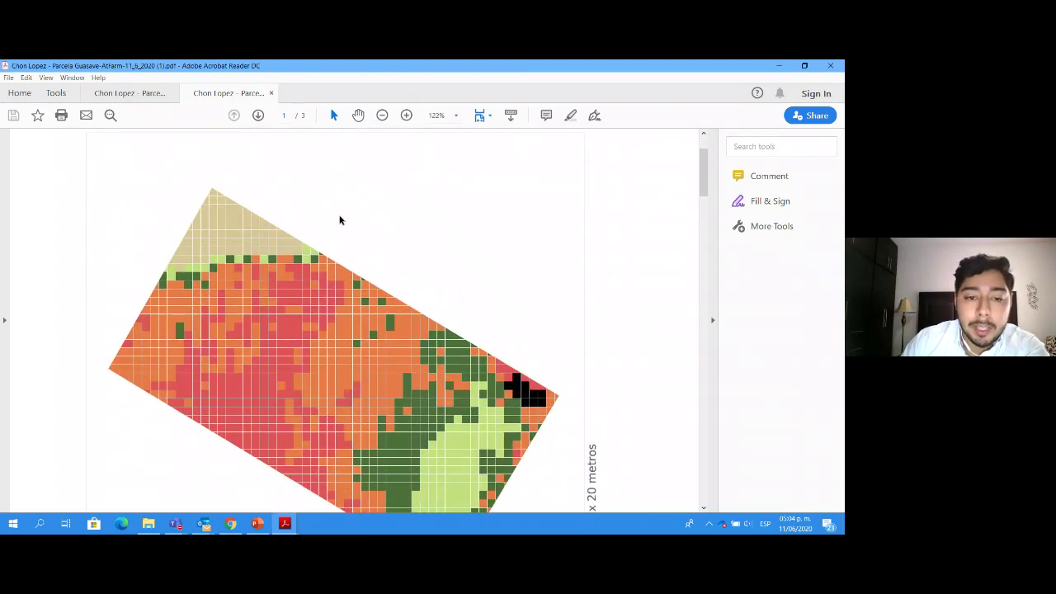
scroll(338, 223, down, 4)
scroll(337, 244, up, 2)
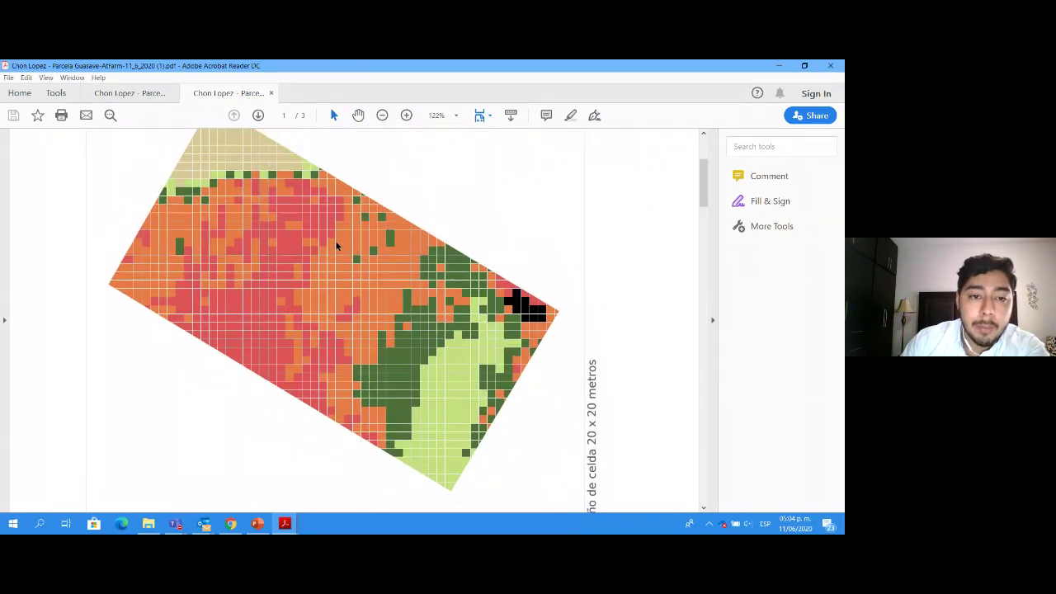
scroll(337, 244, down, 5)
scroll(321, 285, up, 3)
scroll(203, 396, down, 4)
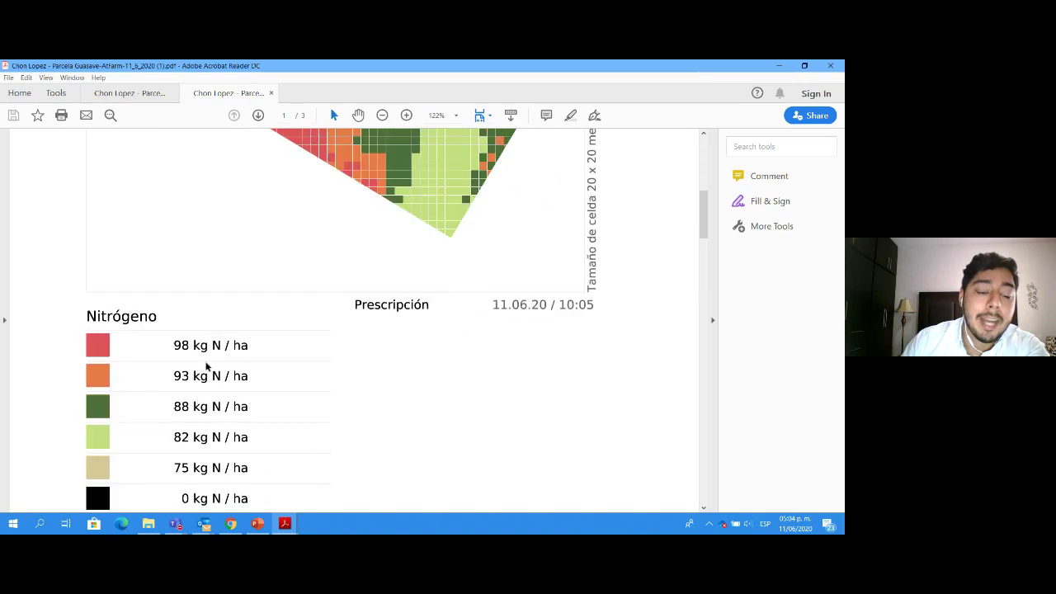
scroll(202, 384, down, 4)
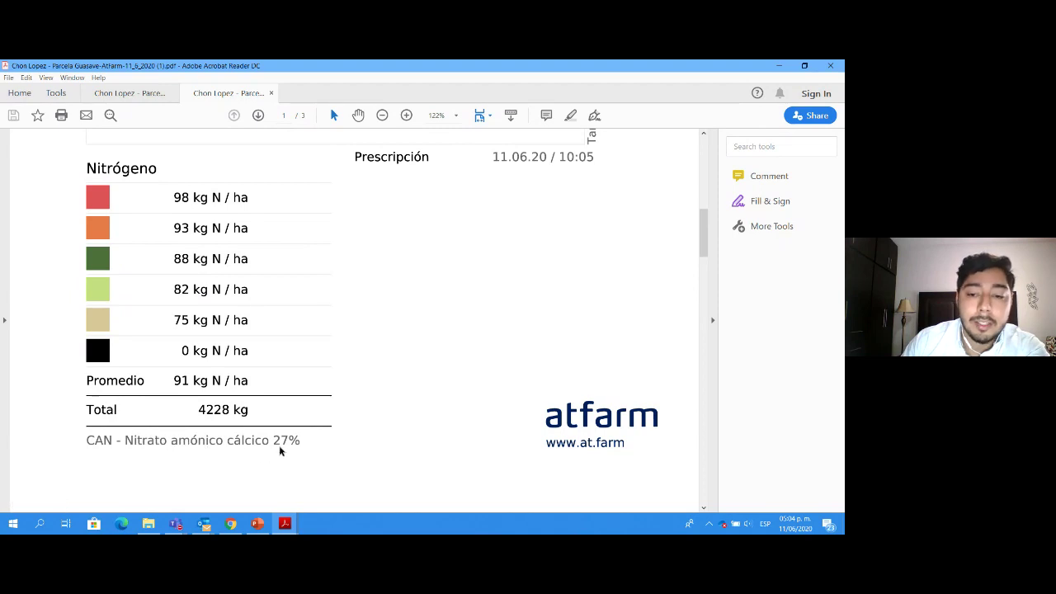
scroll(283, 437, down, 7)
scroll(186, 355, down, 2)
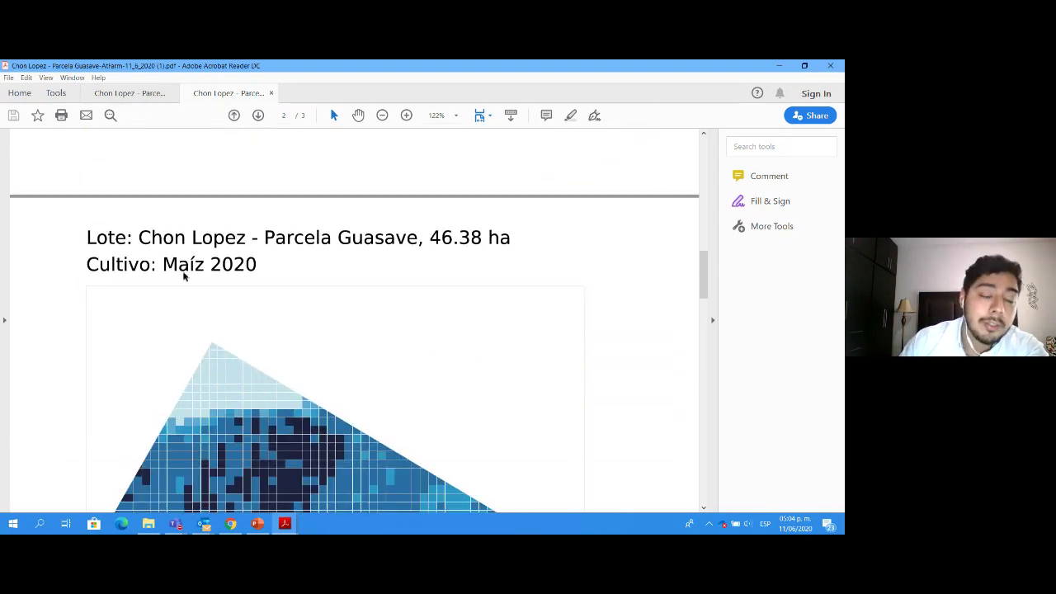
- Review the fertilizer page on page 2 of the exported PDF
scroll(423, 321, down, 8)
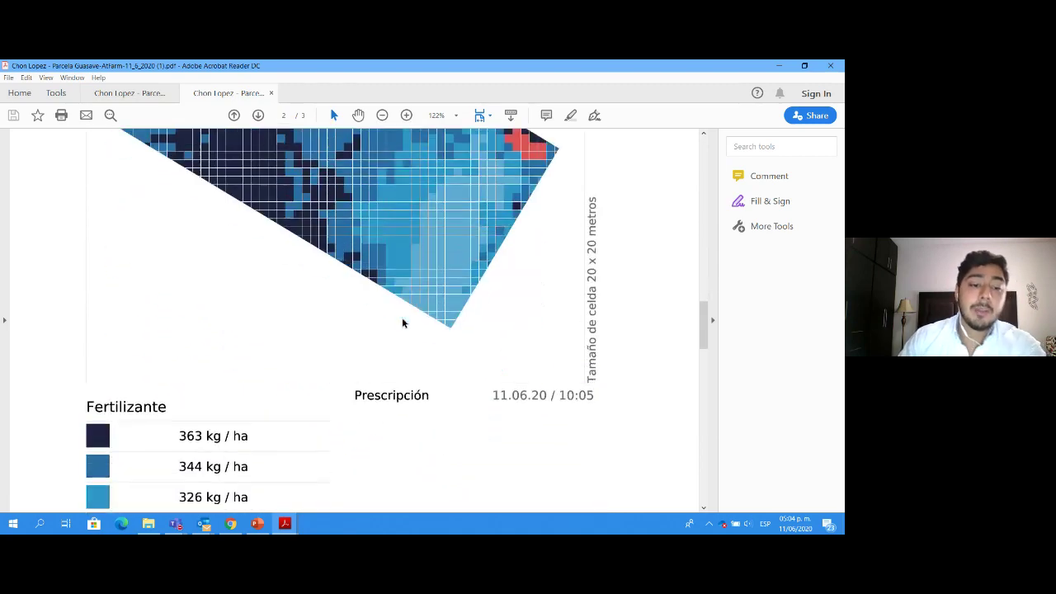
scroll(396, 330, up, 1)
scroll(306, 348, up, 4)
scroll(304, 360, down, 3)
scroll(304, 360, up, 3)
scroll(306, 367, down, 10)
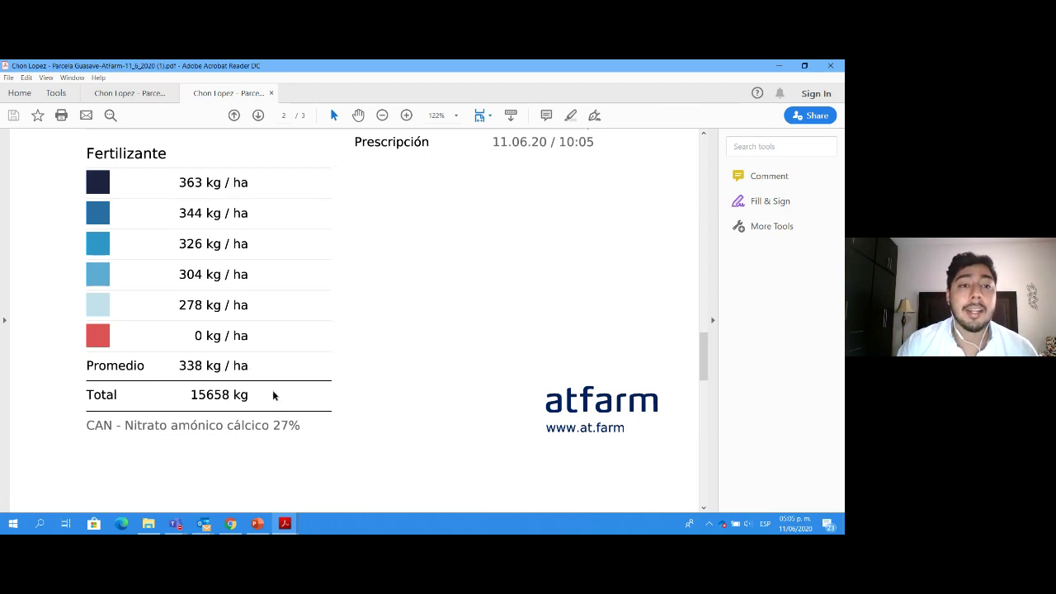
scroll(278, 427, down, 3)
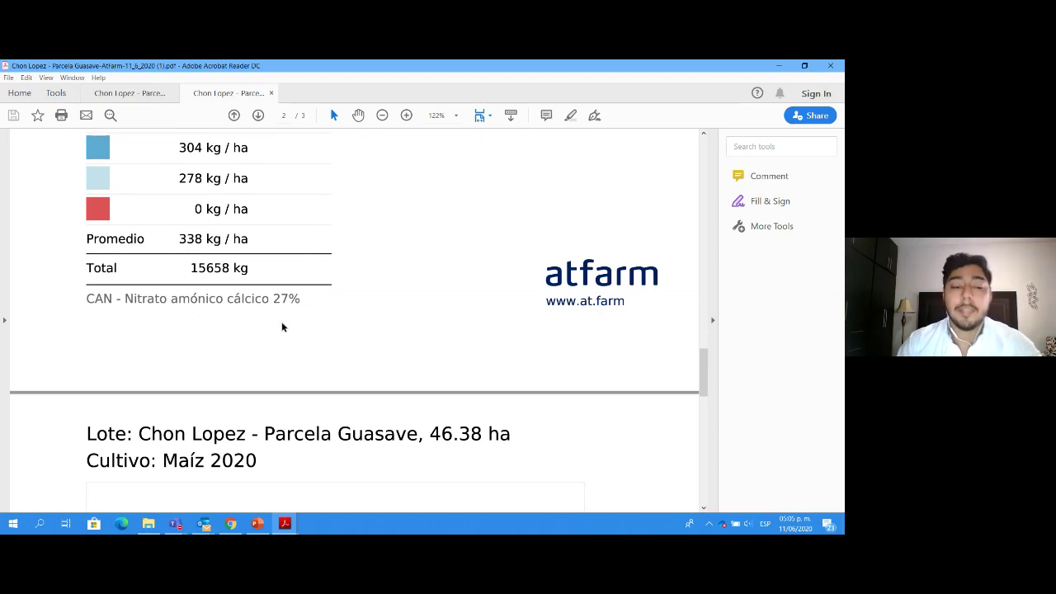
scroll(285, 328, down, 6)
- Check the 06.05.20 biomass map on page 3, then return to Atfarm in Chrome
scroll(393, 410, down, 7)
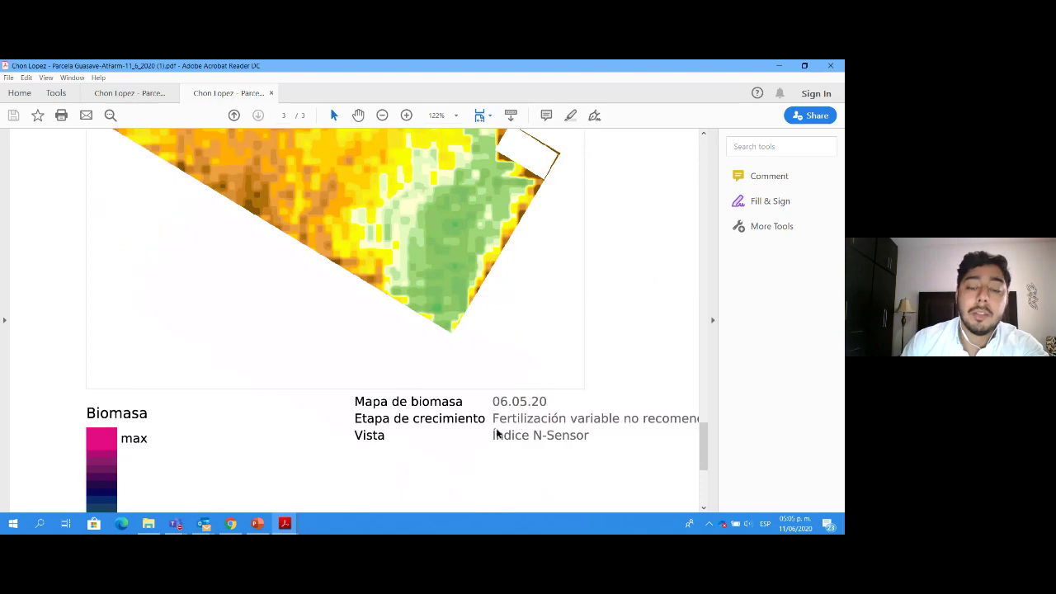
scroll(495, 434, up, 4)
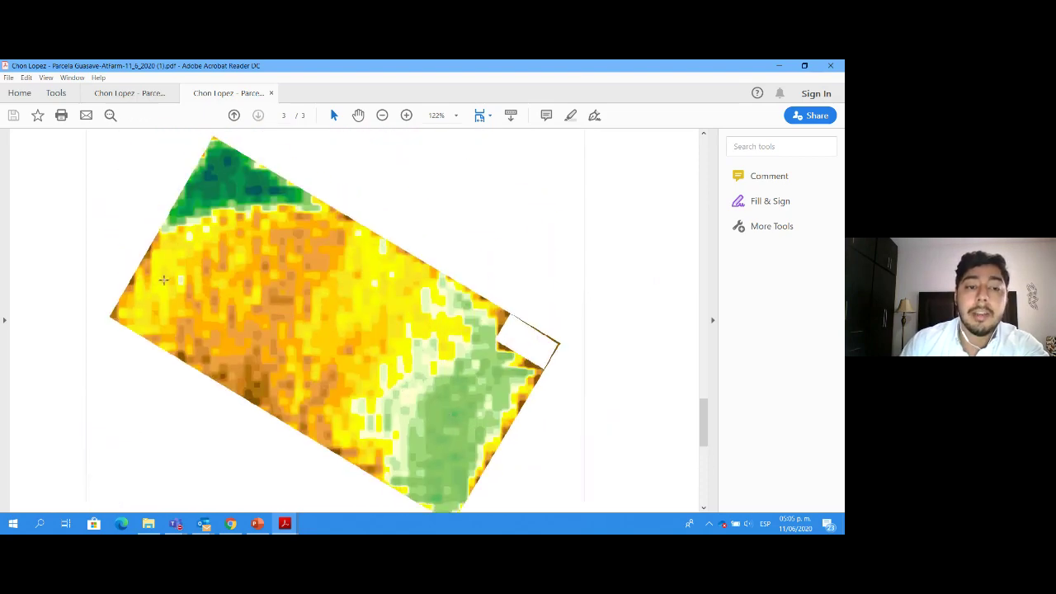
scroll(325, 349, down, 8)
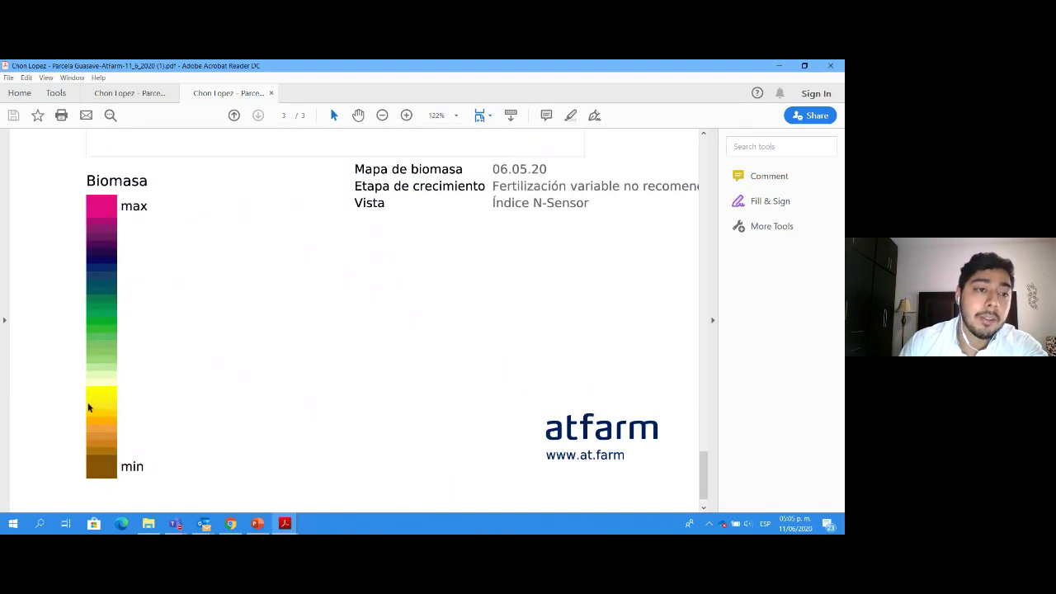
scroll(130, 333, up, 8)
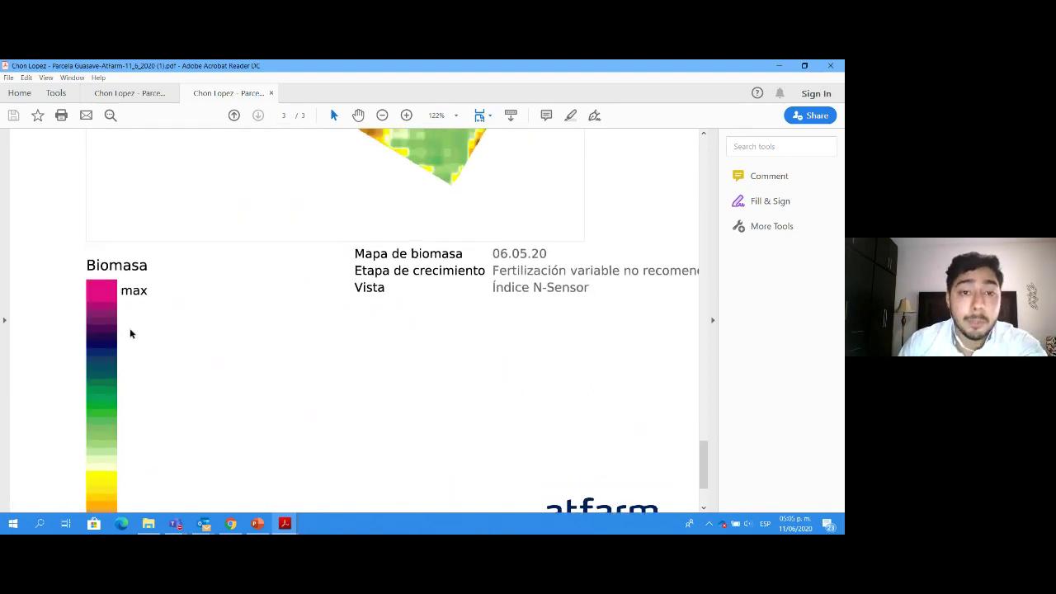
scroll(242, 370, down, 4)
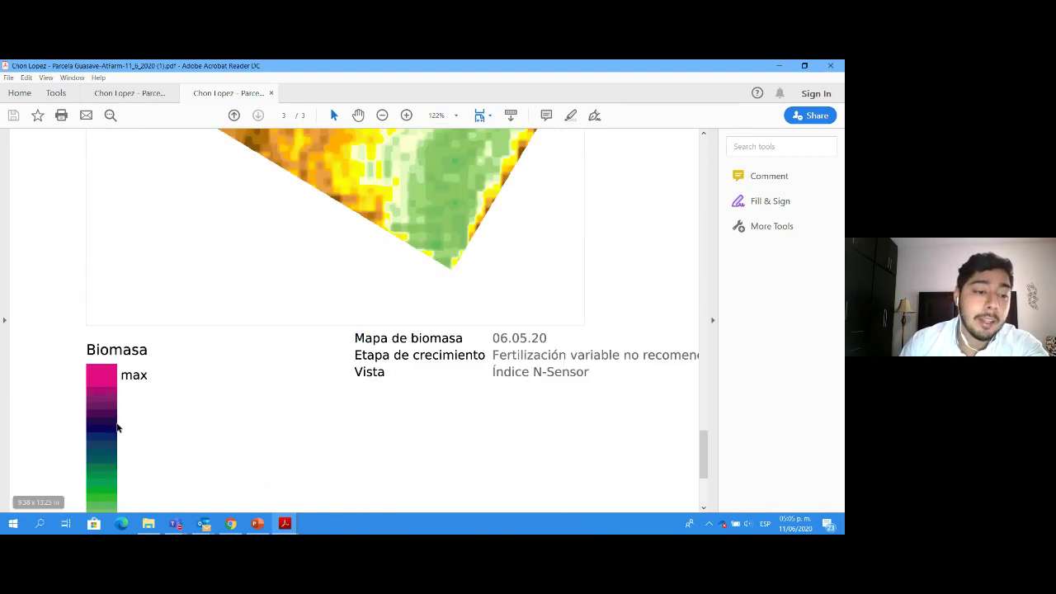
scroll(119, 428, down, 2)
scroll(156, 441, up, 5)
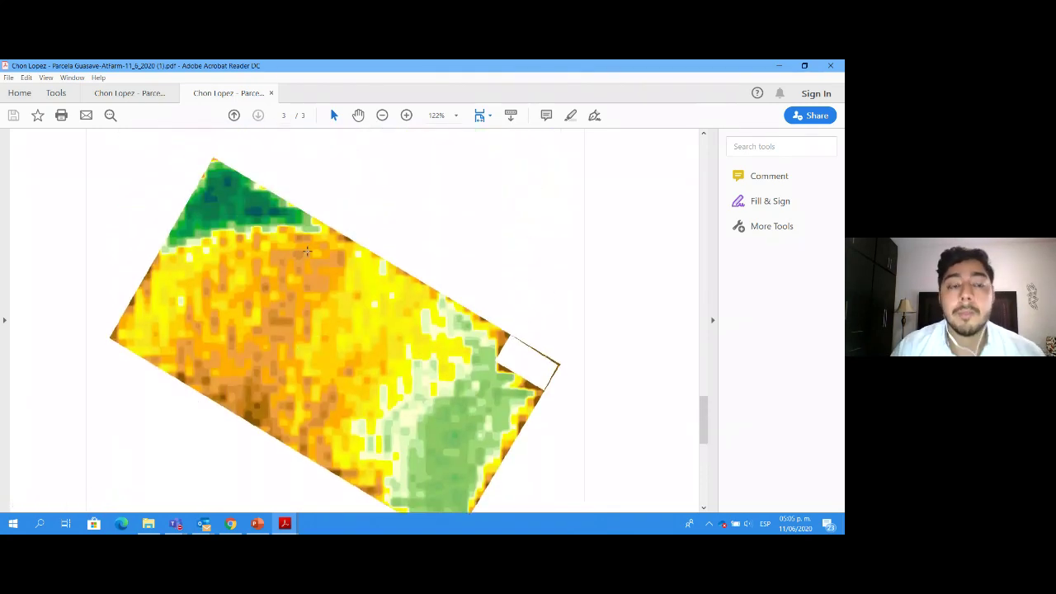
click(231, 524)
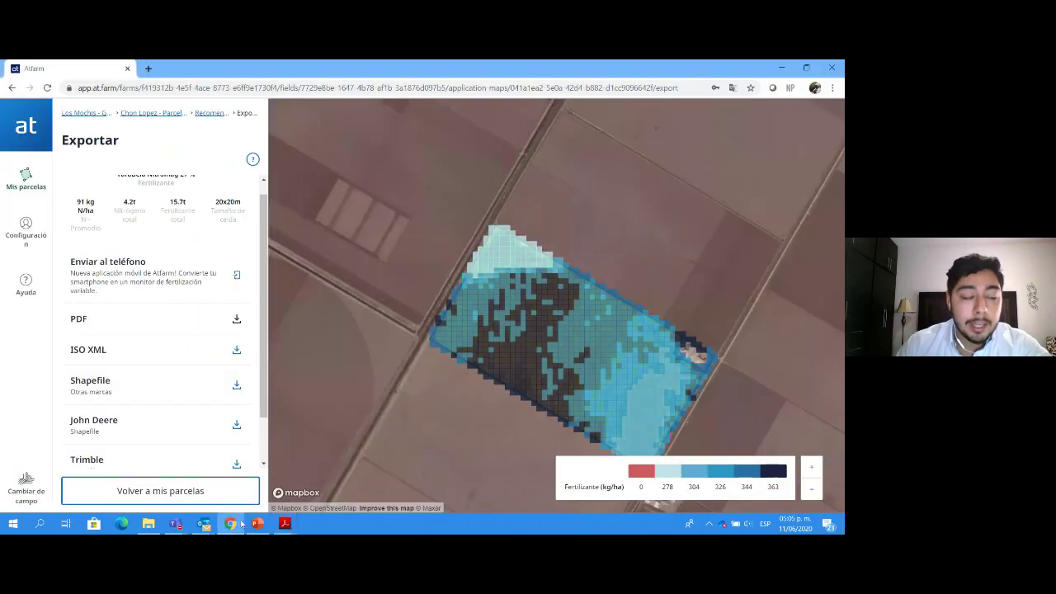
- Send the fertilization task to the Atfarm phone app using Enviar al teléfono
click(237, 276)
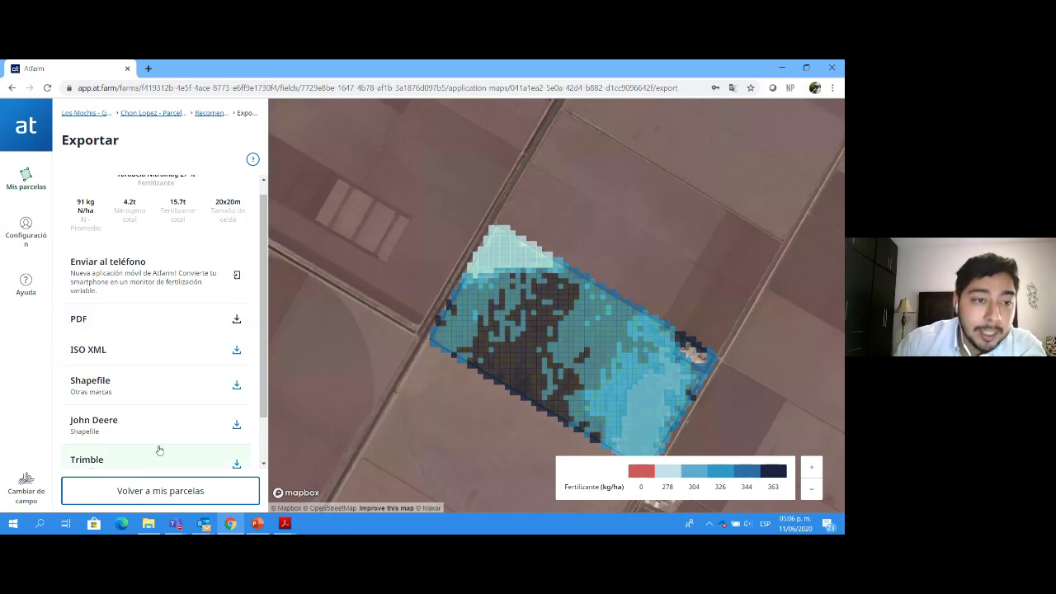
scroll(170, 341, down, 2)
- Switch the recommendation to Mapa de zona, then go back to the Los Mochis - Growland parcel list
click(210, 113)
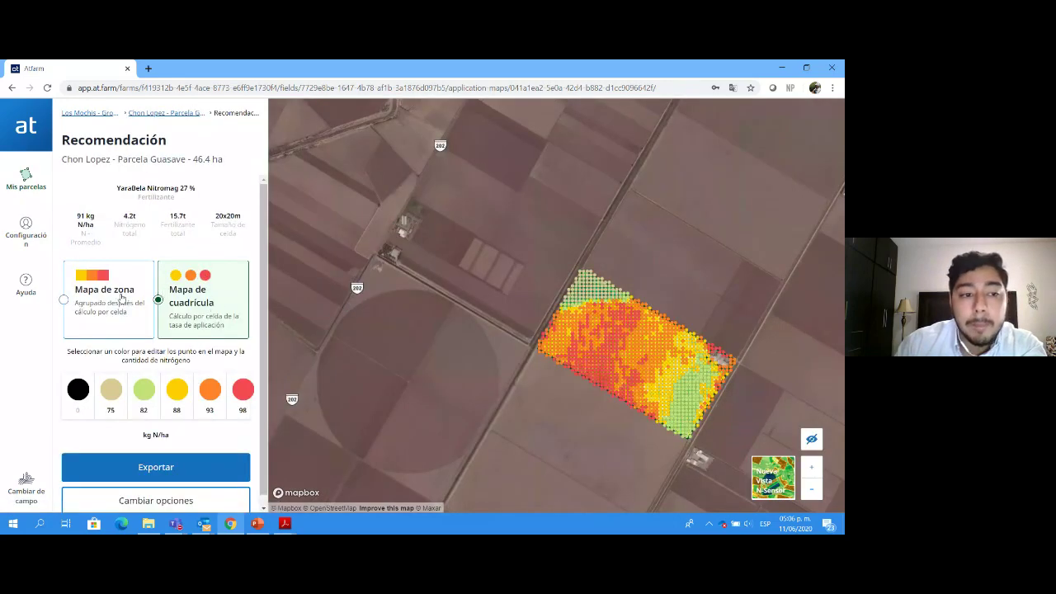
click(149, 318)
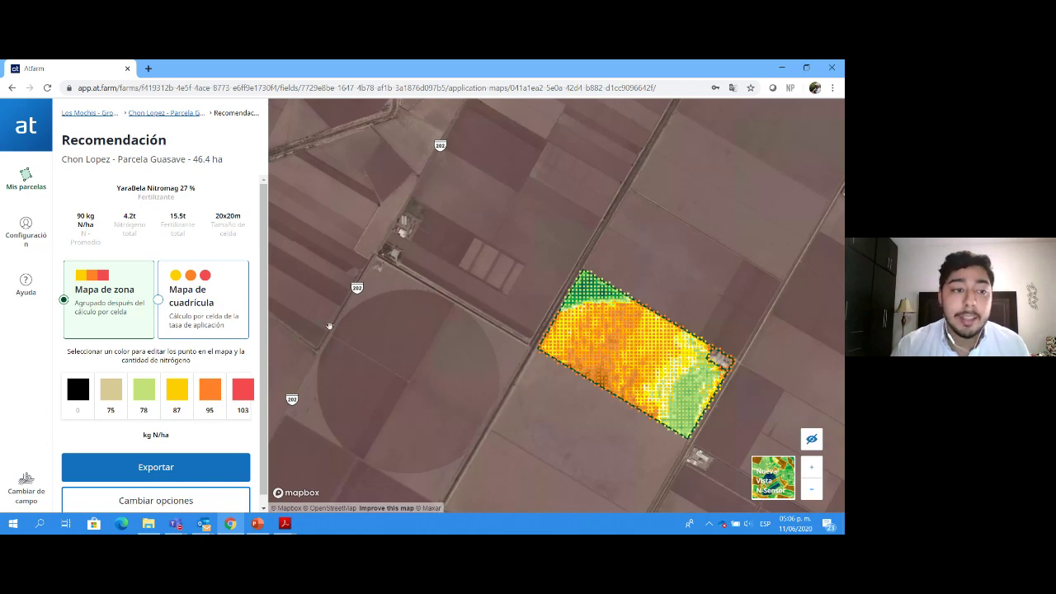
click(29, 187)
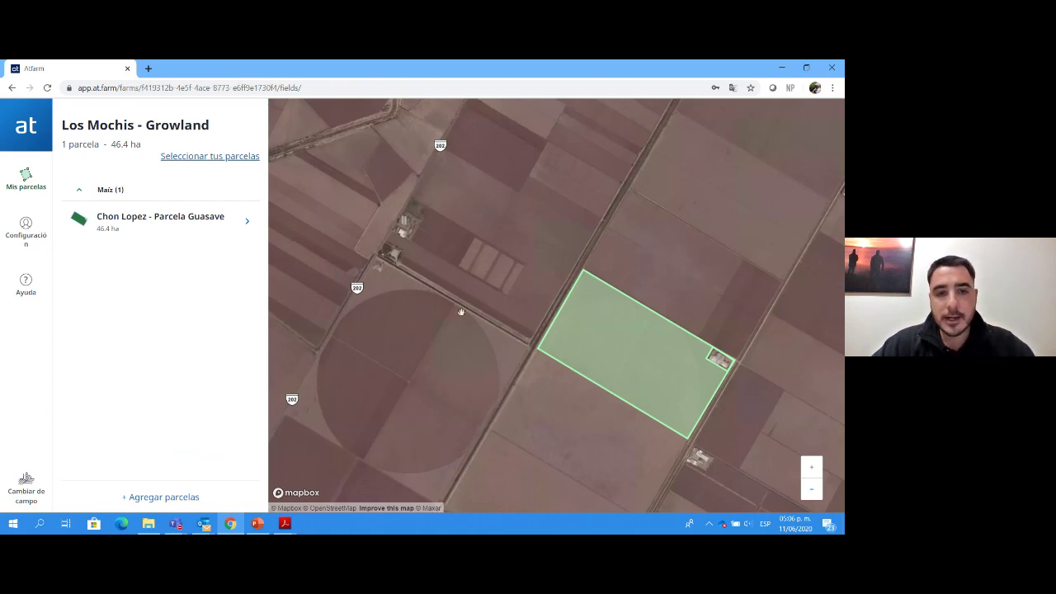
- Open the 46.4 ha maize parcel's page and launch its Actualizar parcela boundary editor
drag(586, 398, 523, 382)
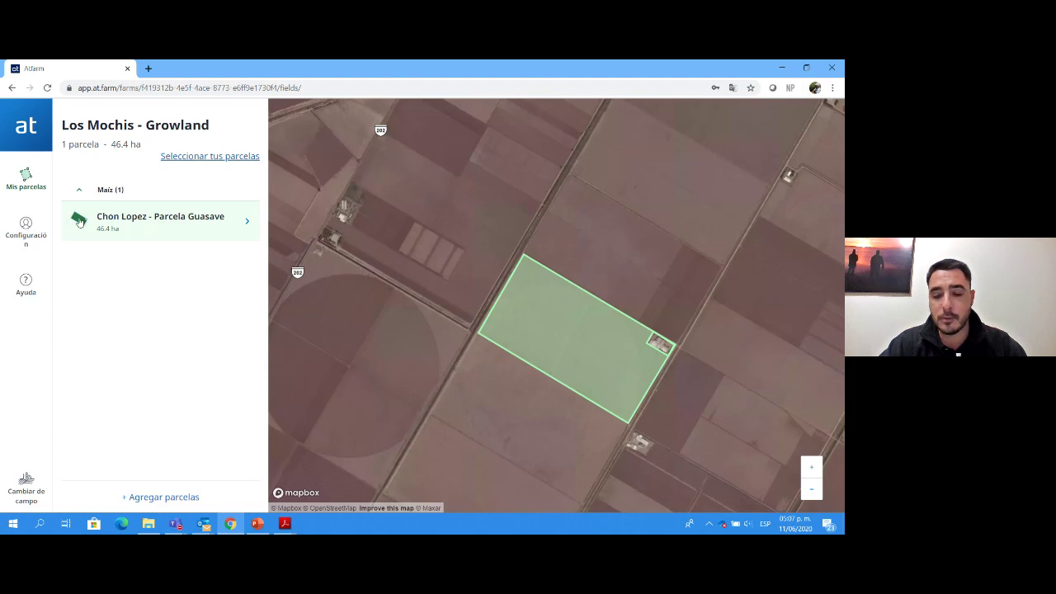
click(186, 238)
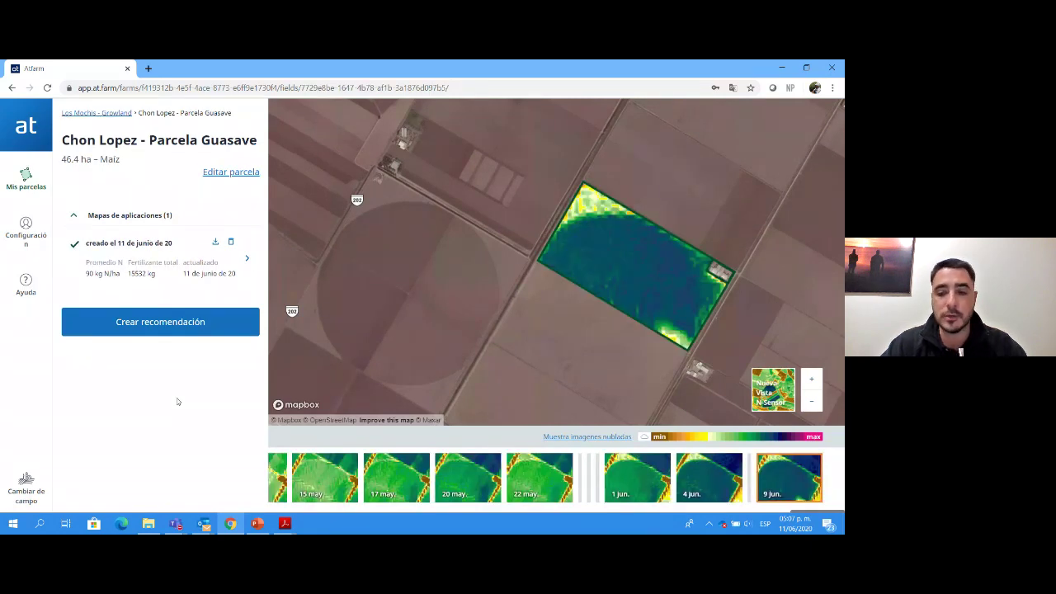
click(229, 173)
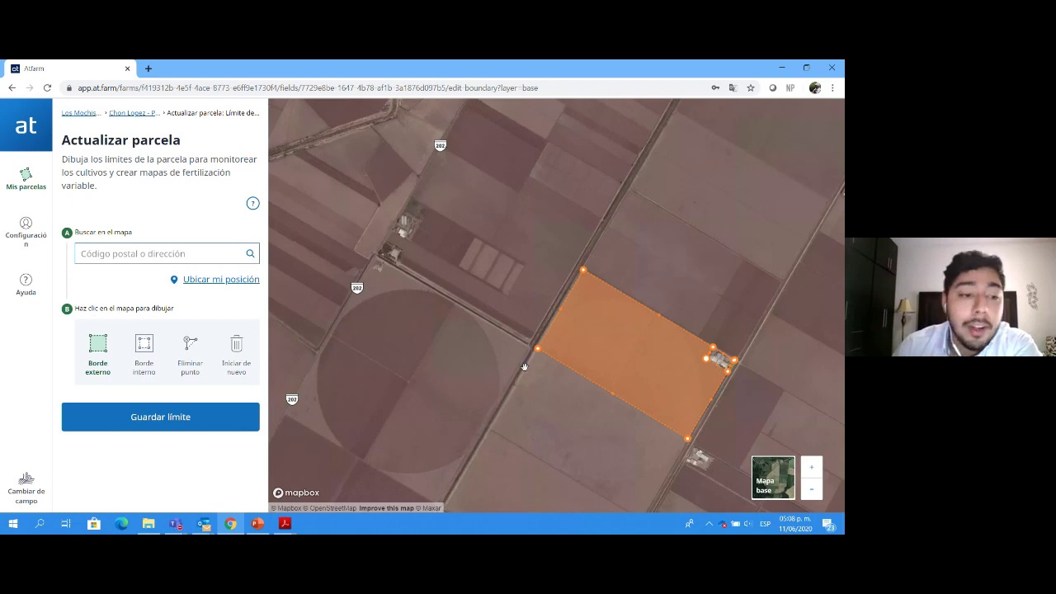
- Delete the extra boundary points at the parcel's right corner with Eliminar punto
click(187, 363)
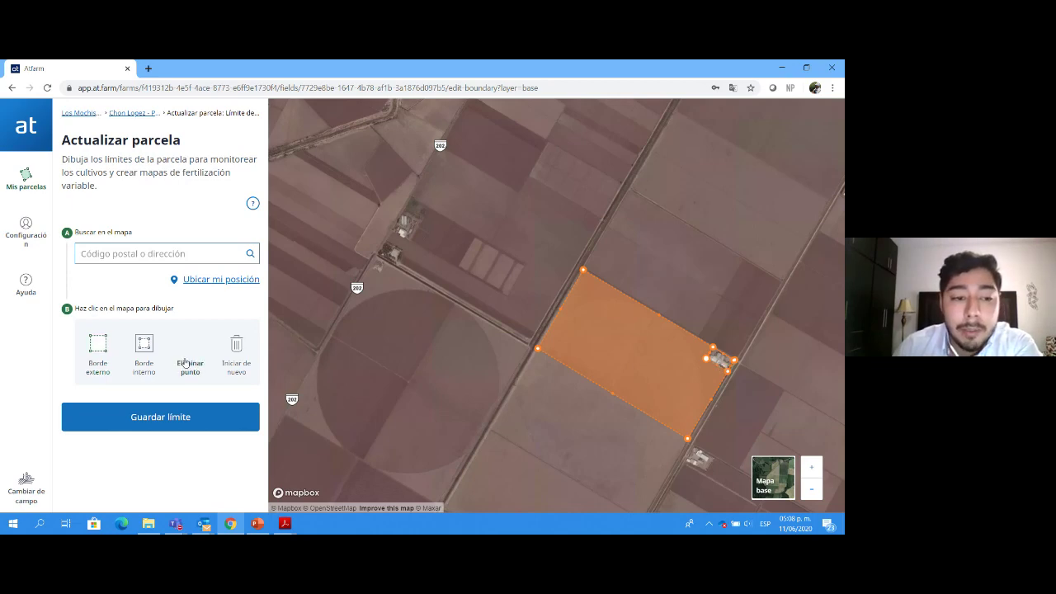
click(713, 348)
click(726, 371)
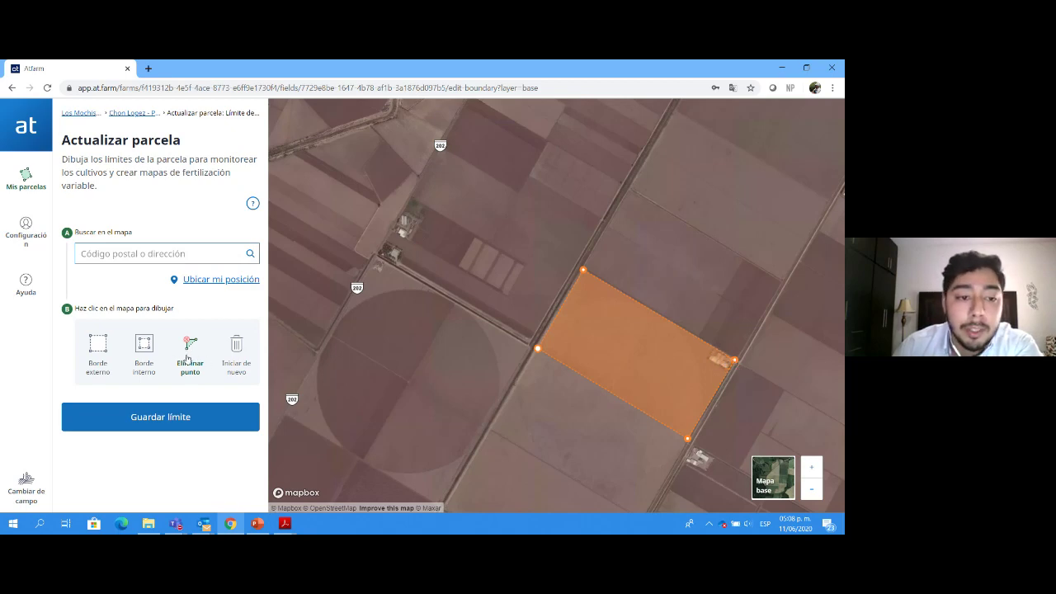
- Draw a Borde interno around the corner buildings and save the boundary
click(143, 355)
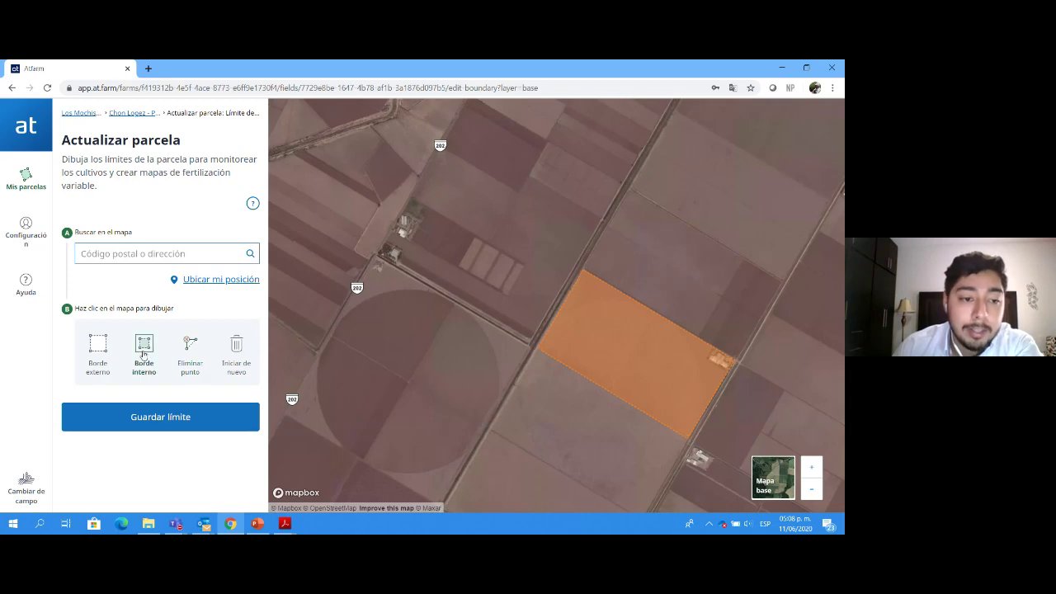
click(725, 369)
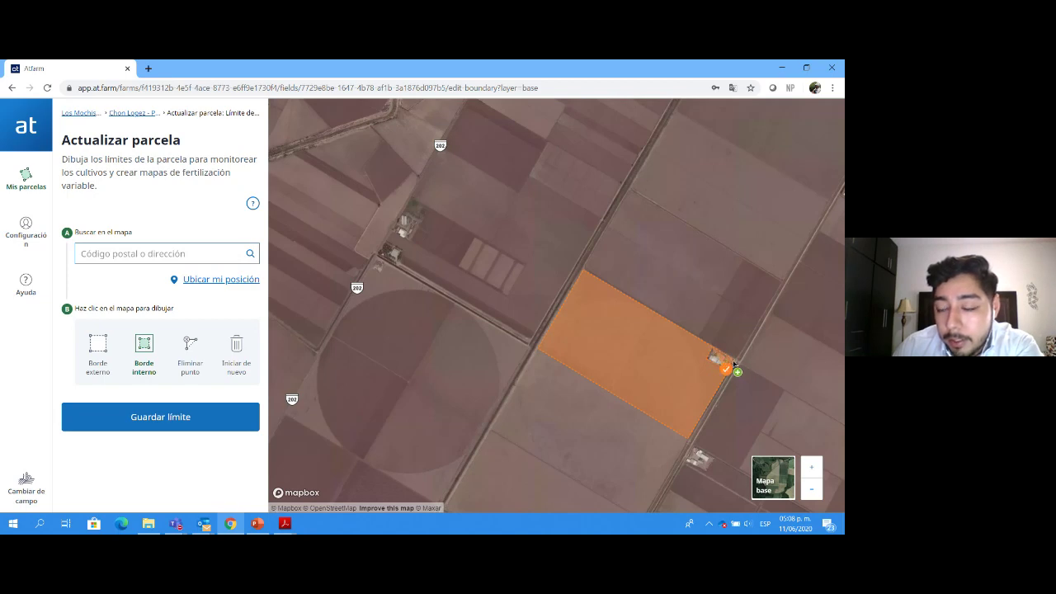
click(726, 364)
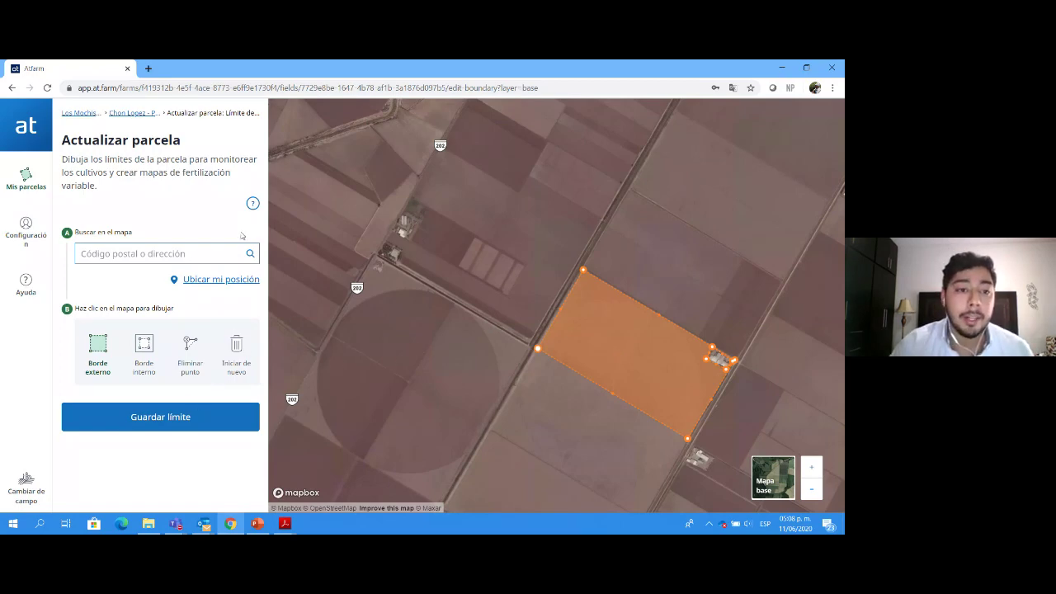
click(160, 416)
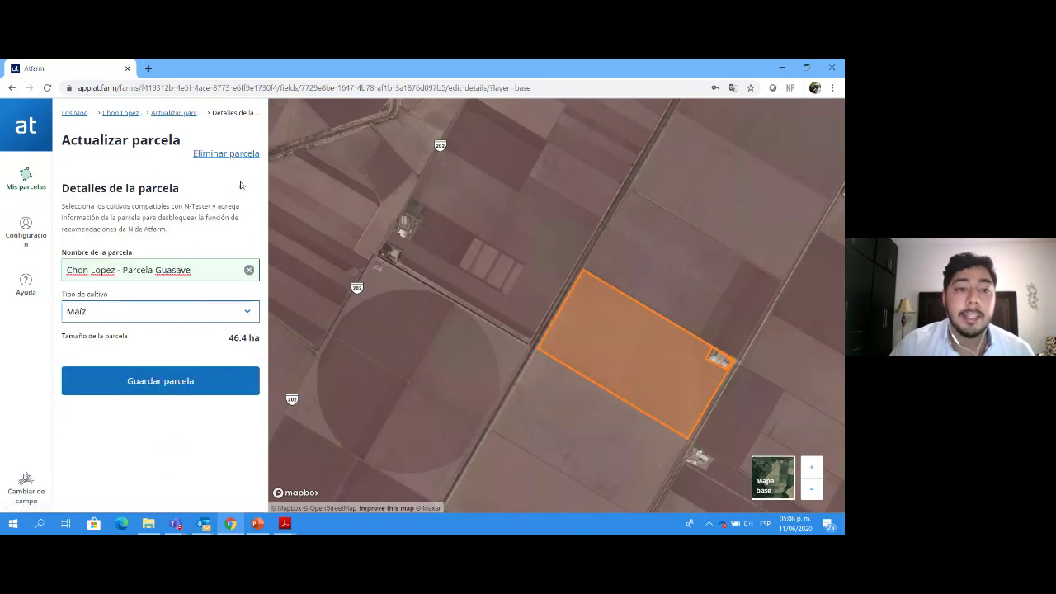
- Save the parcel, reopen the boundary editor and save the boundary again
click(183, 381)
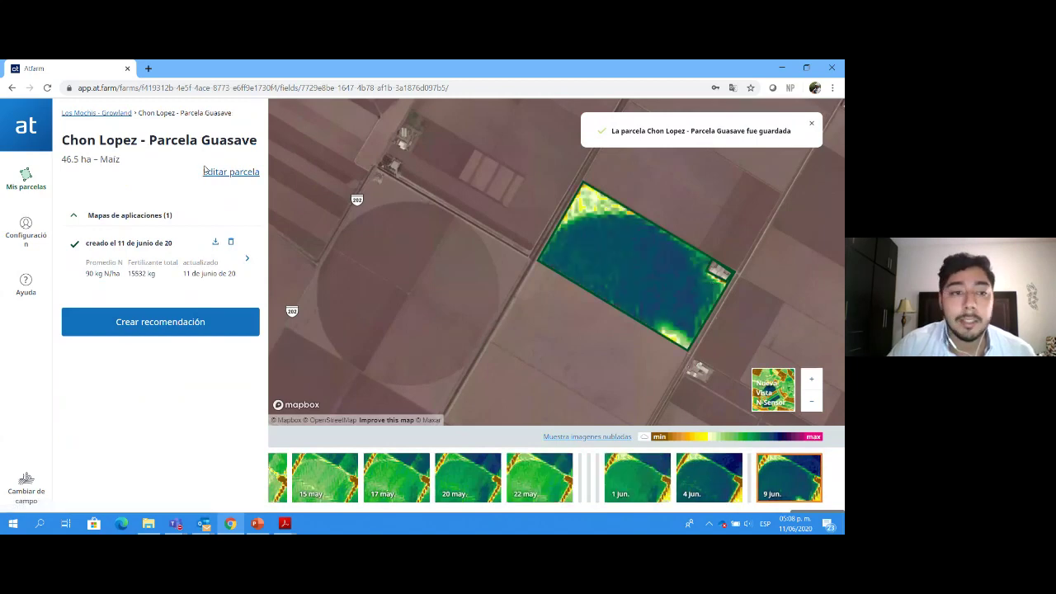
click(224, 174)
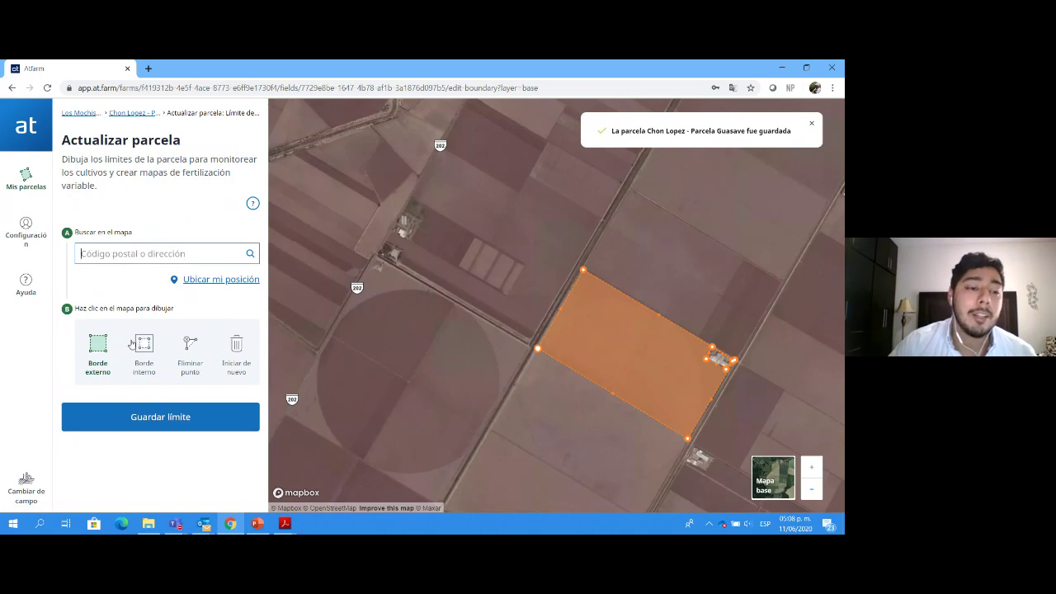
click(171, 417)
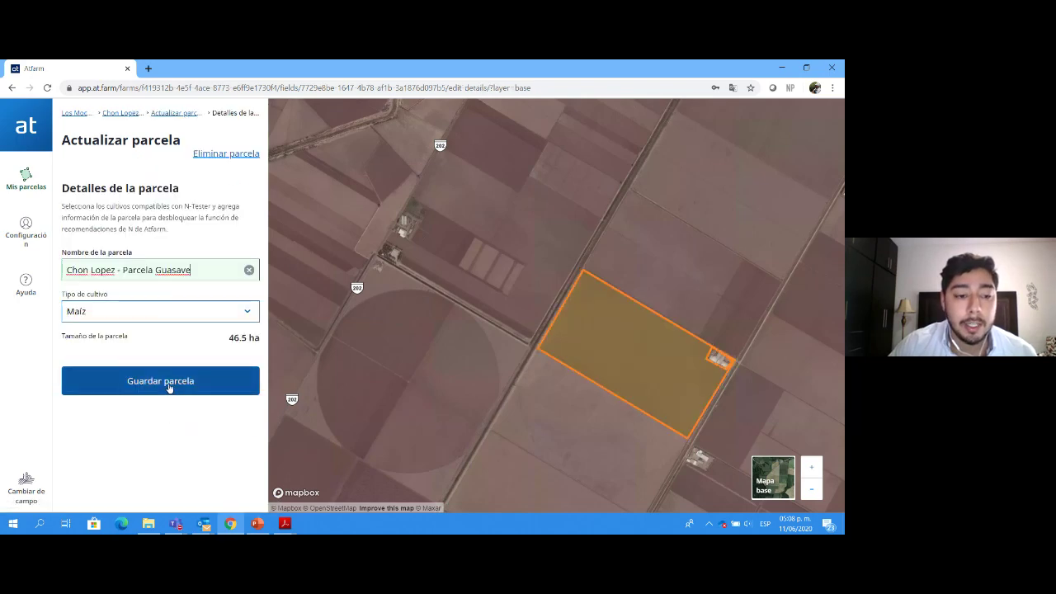
- Keep Maíz as the crop type, save the 46.5 ha parcel and dismiss the confirmation
click(229, 310)
scroll(199, 372, down, 5)
scroll(199, 372, up, 5)
click(212, 314)
click(180, 375)
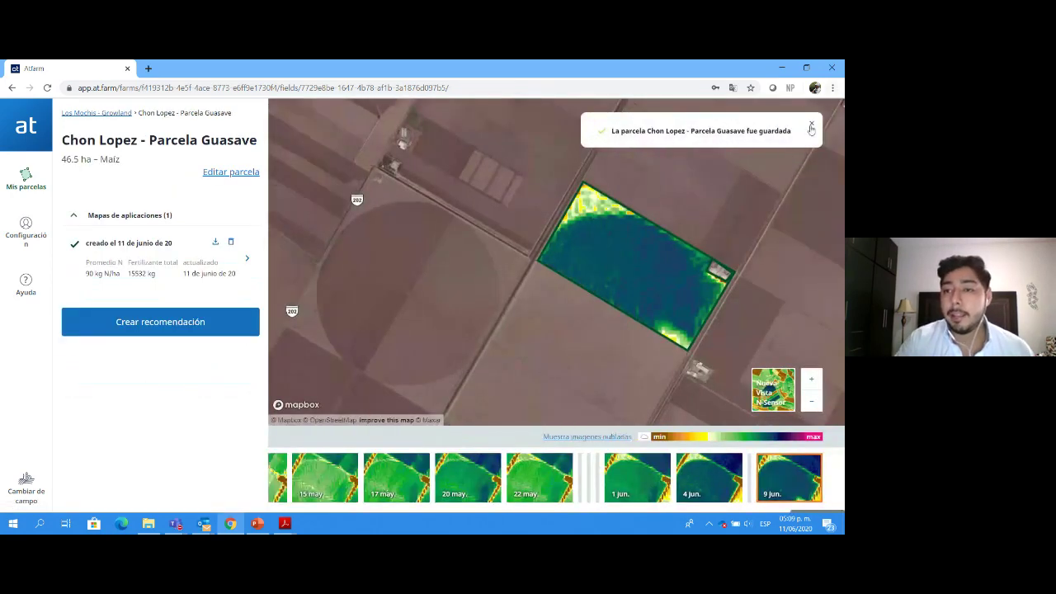
click(814, 122)
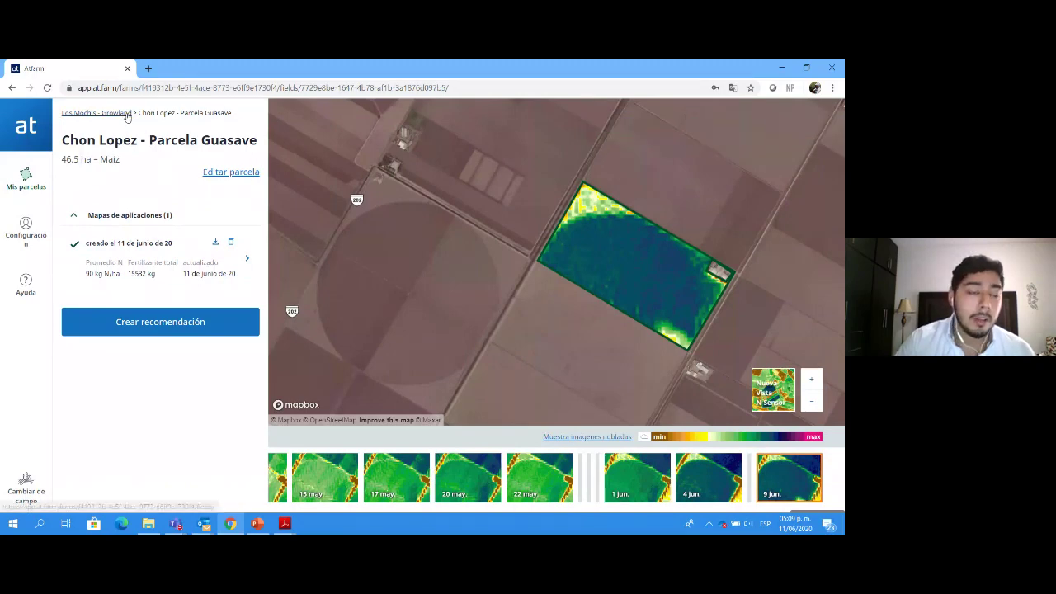
- Return to Los Mochis - Growland and open the list of all farms
click(129, 113)
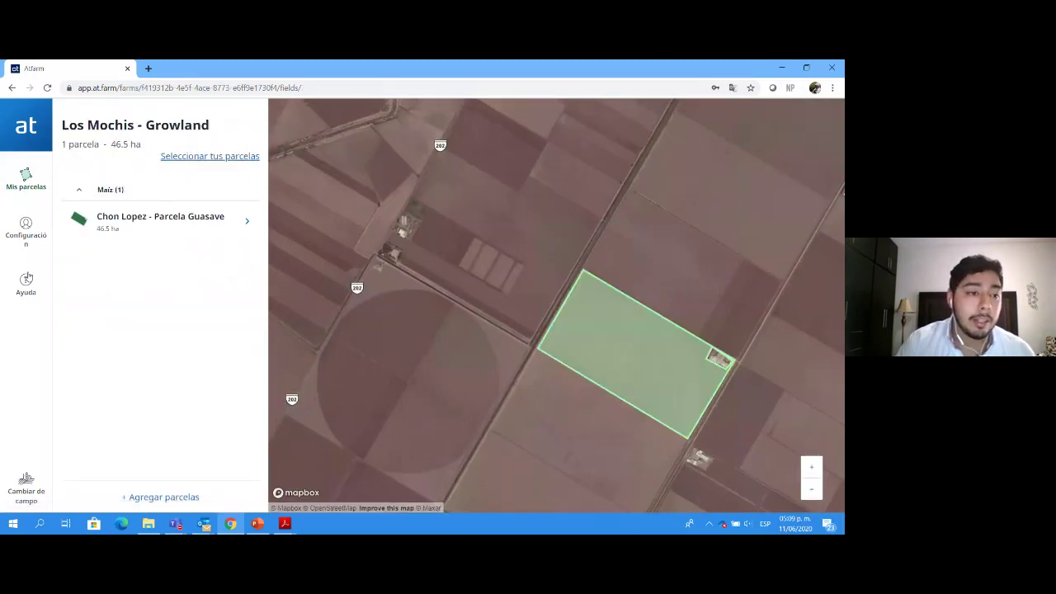
click(16, 488)
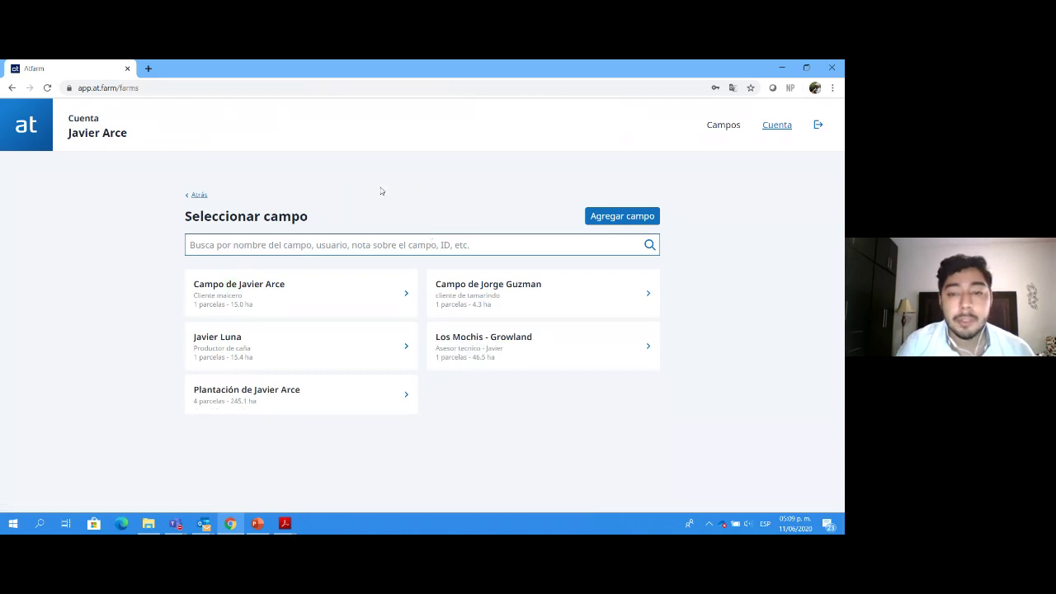
click(346, 247)
click(672, 432)
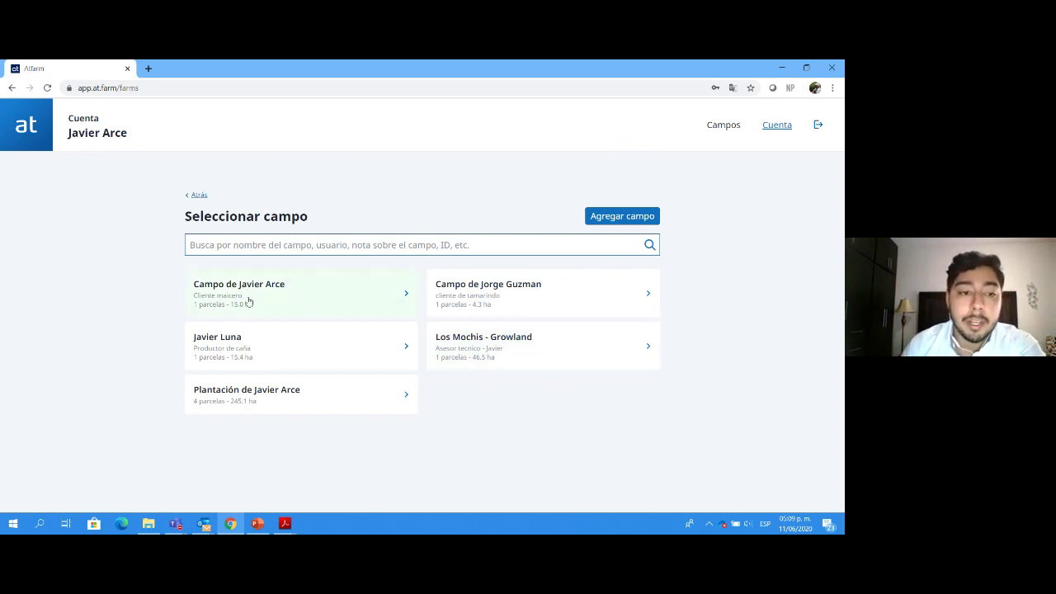
- Browse other farms' fields, including the sugarcane Lote Cuchilla farm and a cotton farm
click(413, 392)
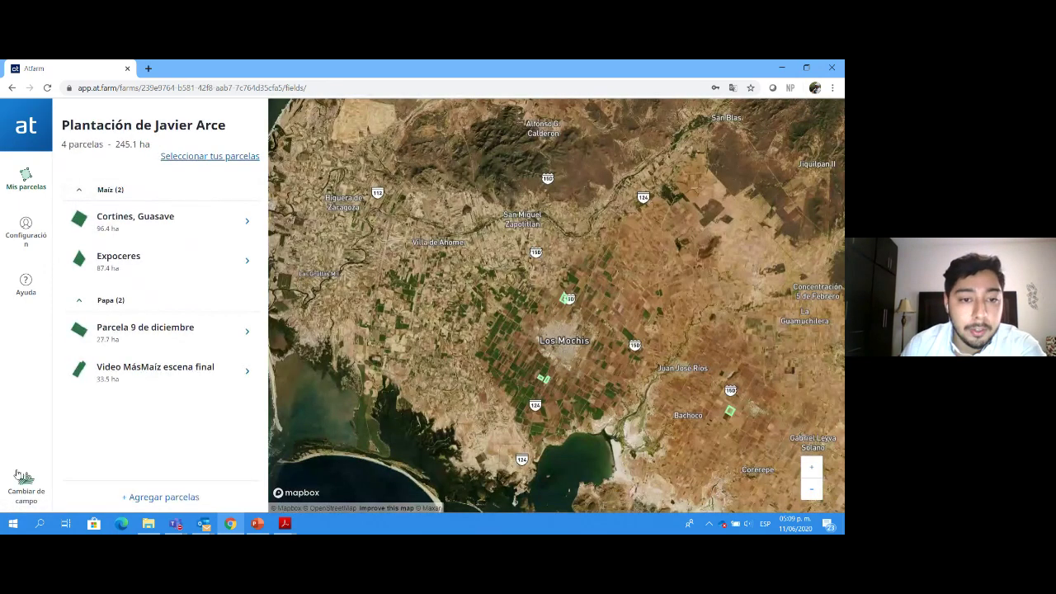
click(25, 480)
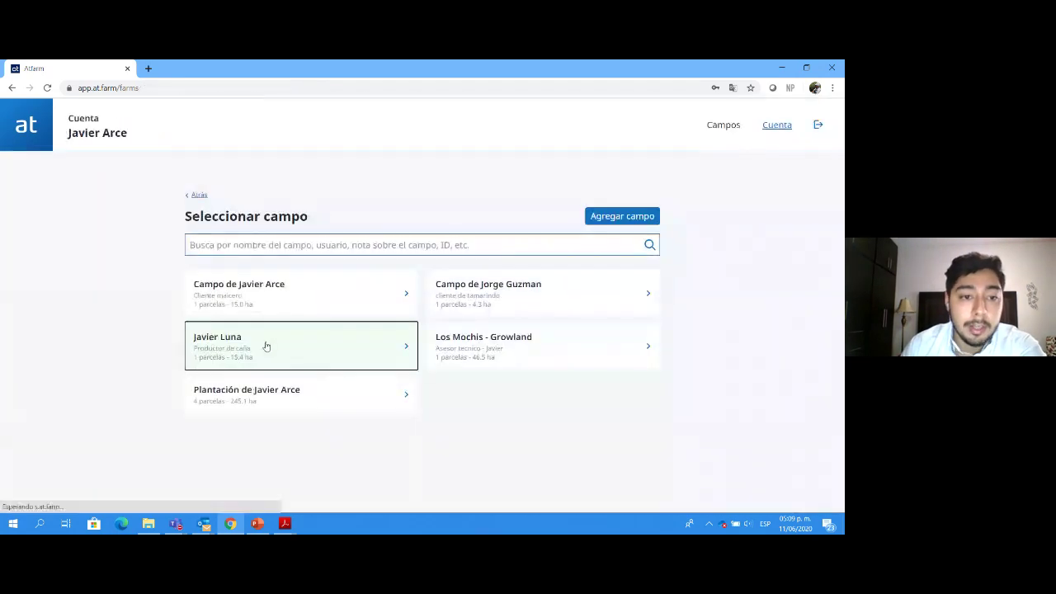
click(265, 347)
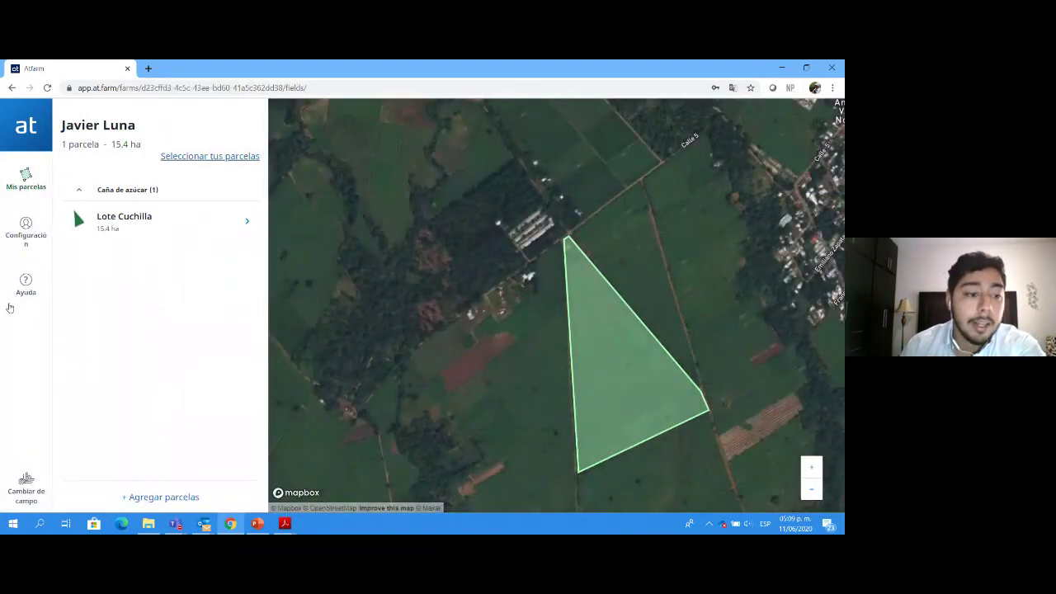
click(25, 480)
click(476, 304)
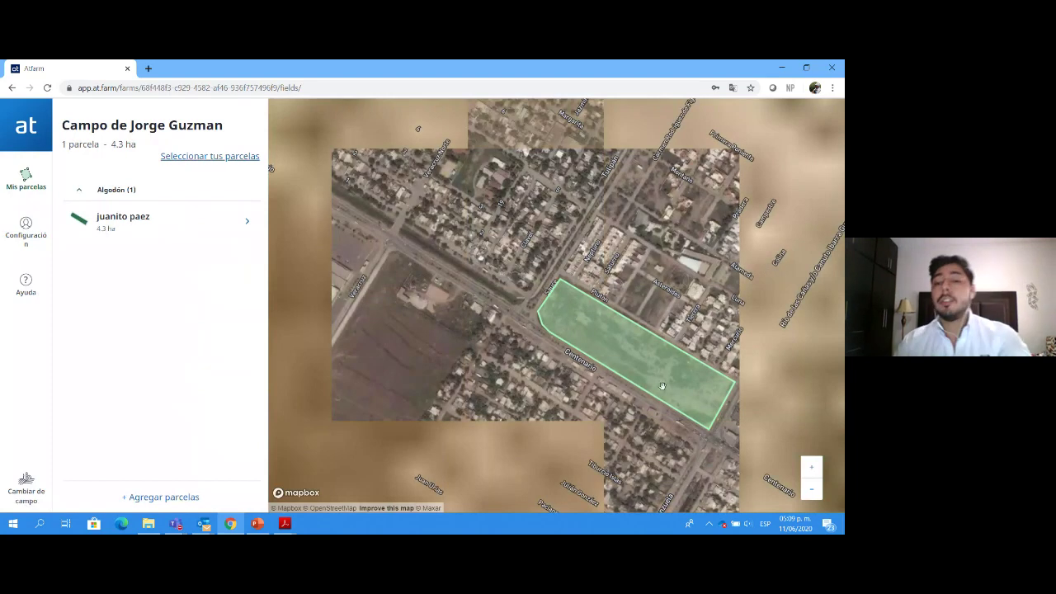
click(20, 493)
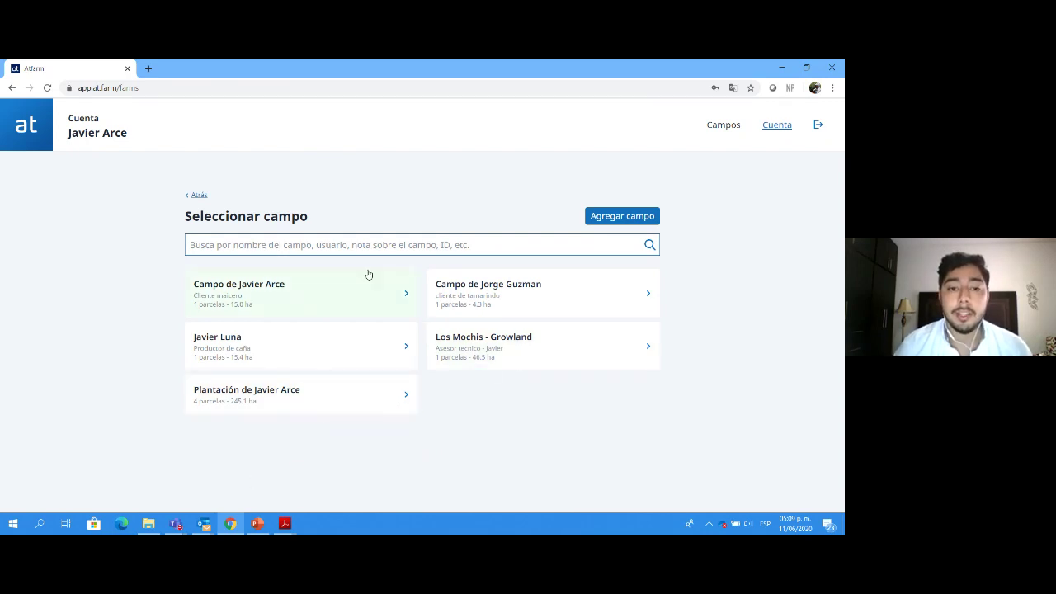
- Bring up previews of the Teams and 'Atfarm - Capacitación a distribuidores' live-event windows
mouse_move(233, 531)
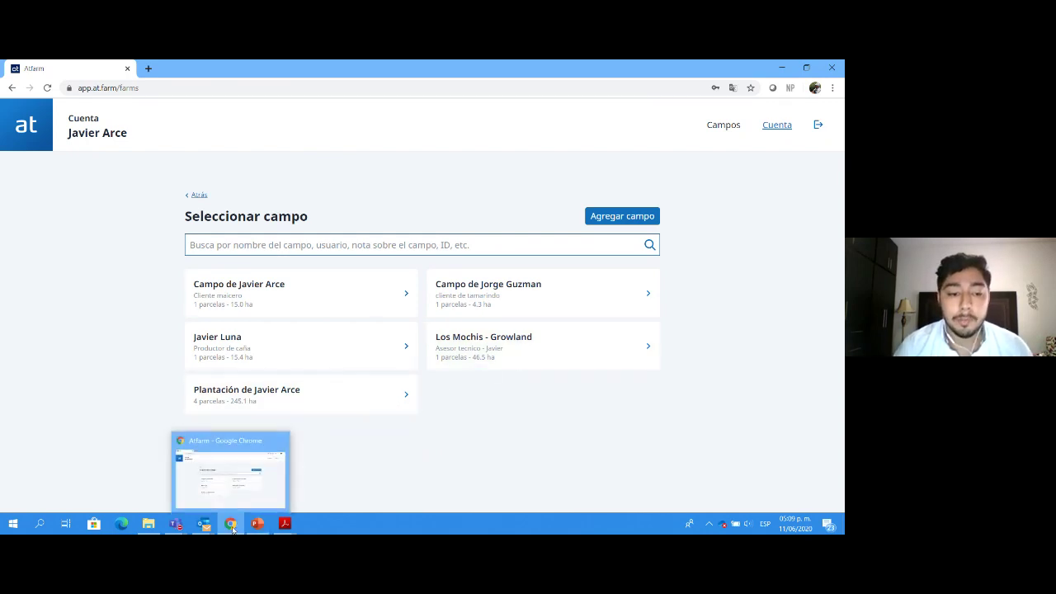
mouse_move(175, 526)
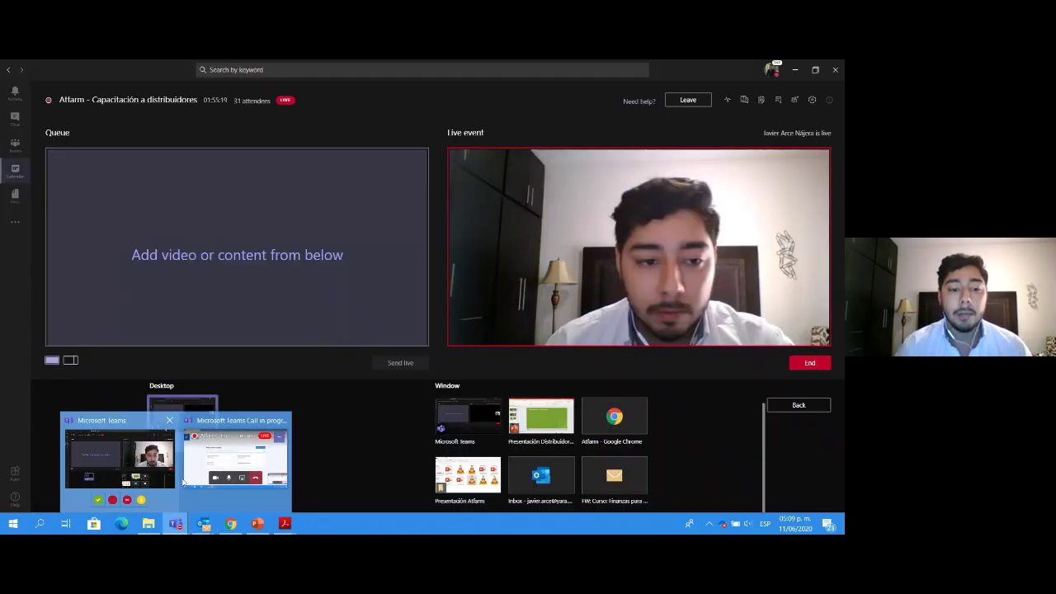
mouse_move(240, 478)
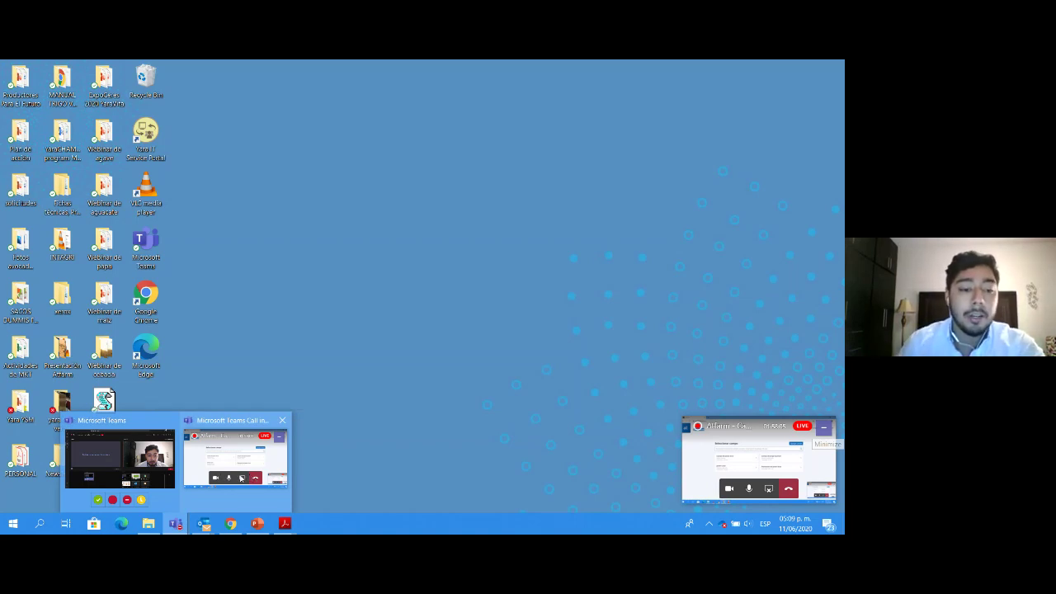
mouse_move(191, 466)
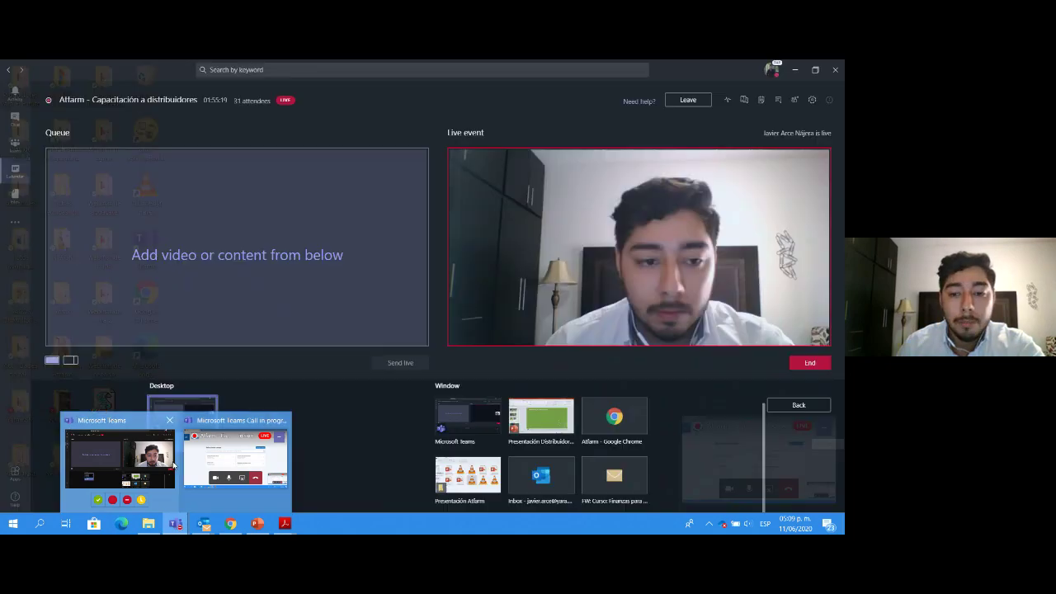